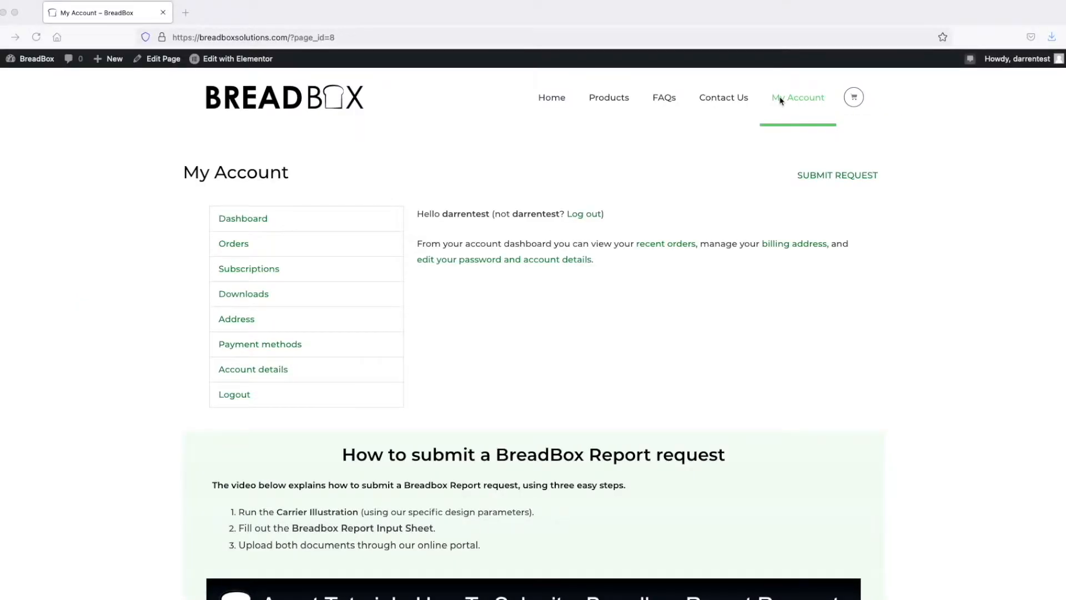
- Look through the report request instructions and tutorial video section on the My Account page
scroll(809, 239, "down", 6)
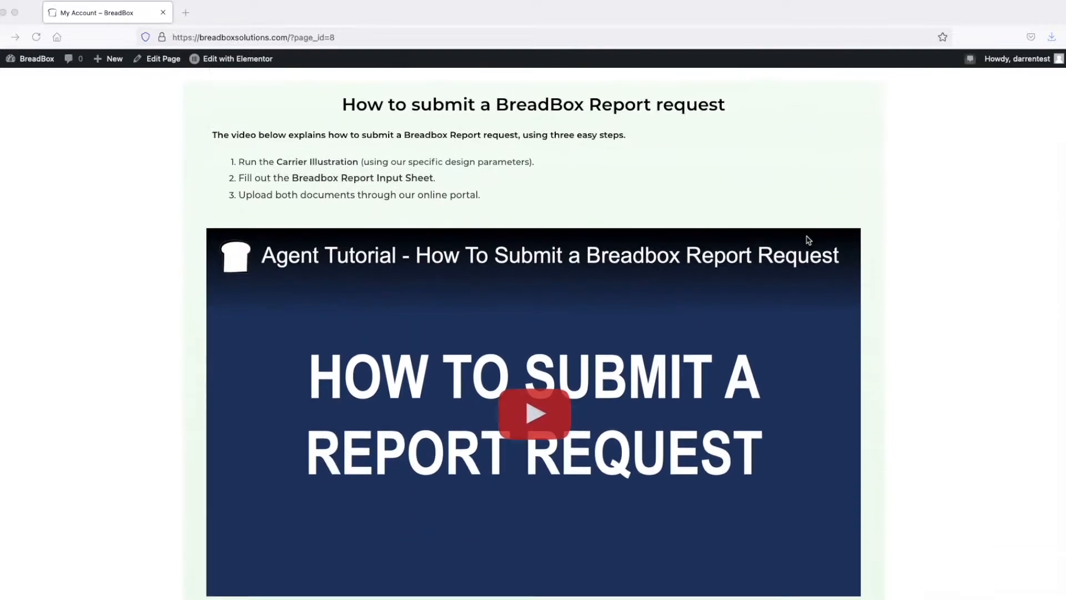
scroll(809, 240, "down", 14)
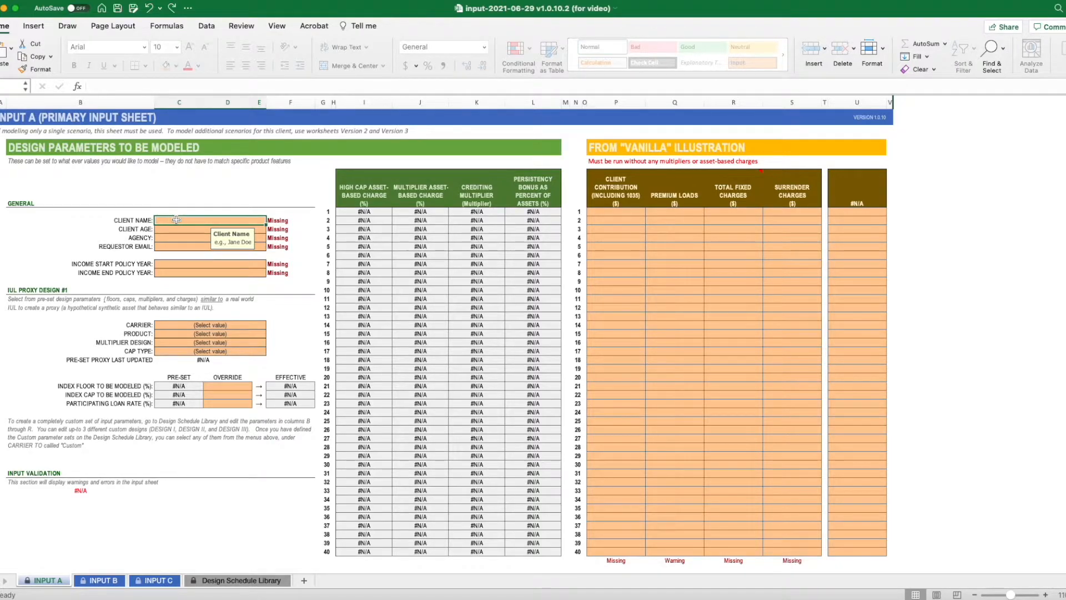
- Enter the client's full name on the primary input sheet and set the client age to 45
type("Joe ")
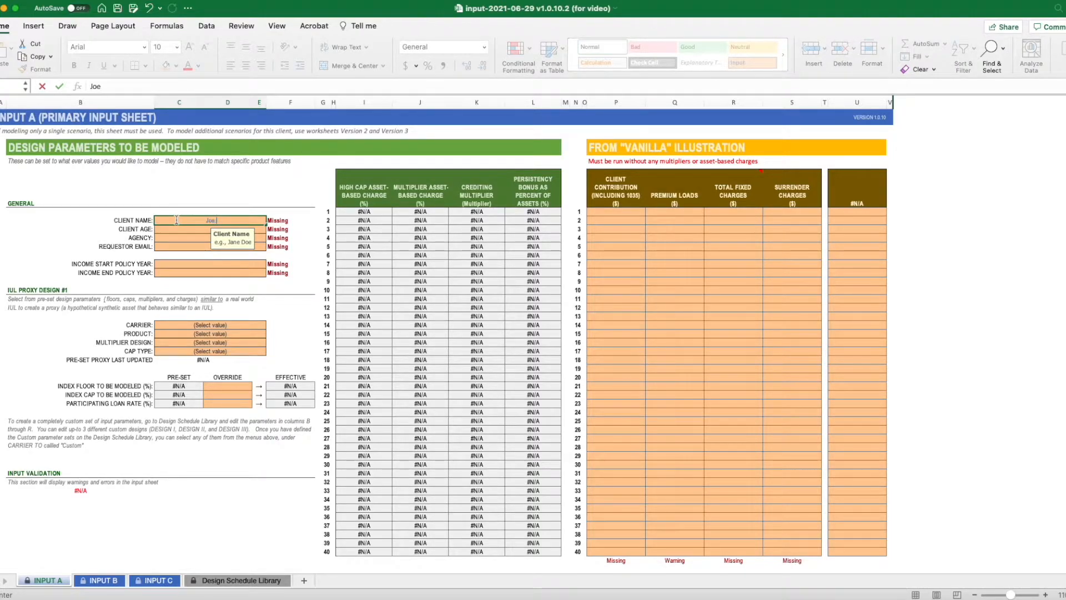
type("Doe")
key("Return")
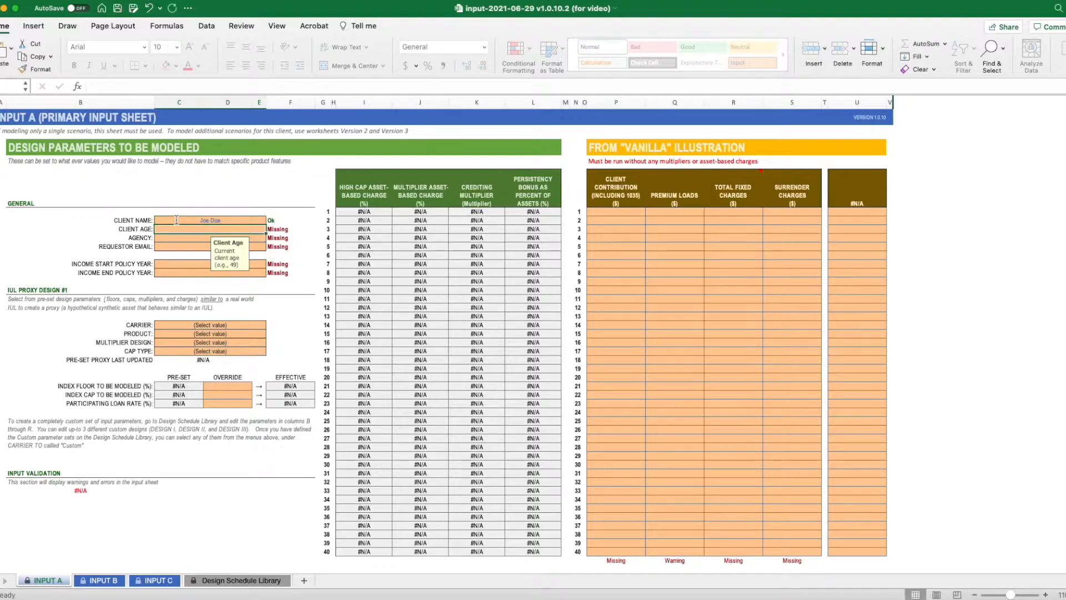
type("45")
key("Return")
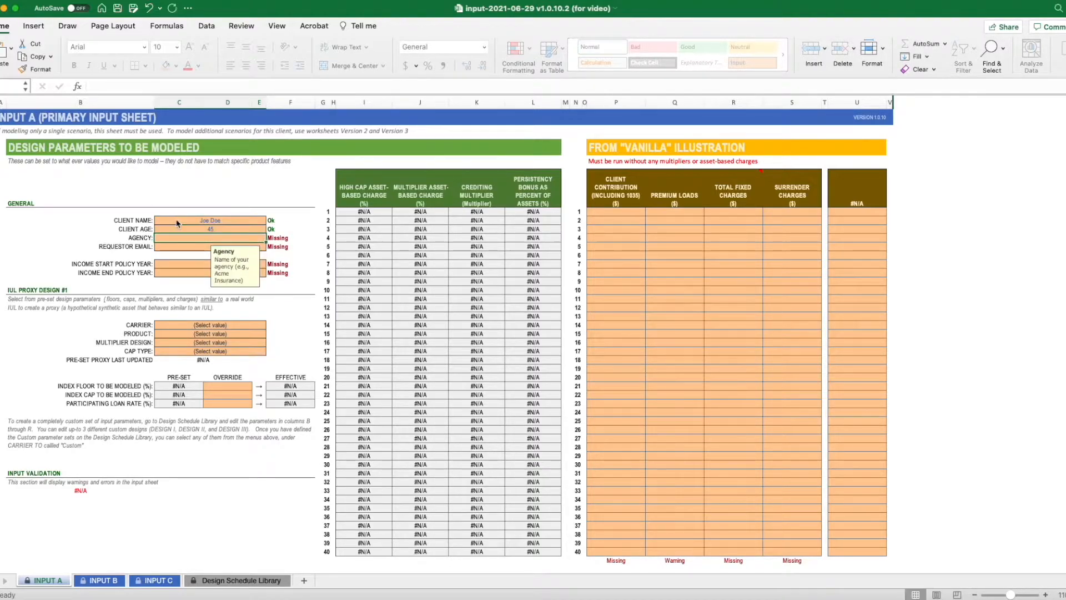
- Enter XYZ Agency as the agency and fill in the requestor's e-mail address
type("XYZ")
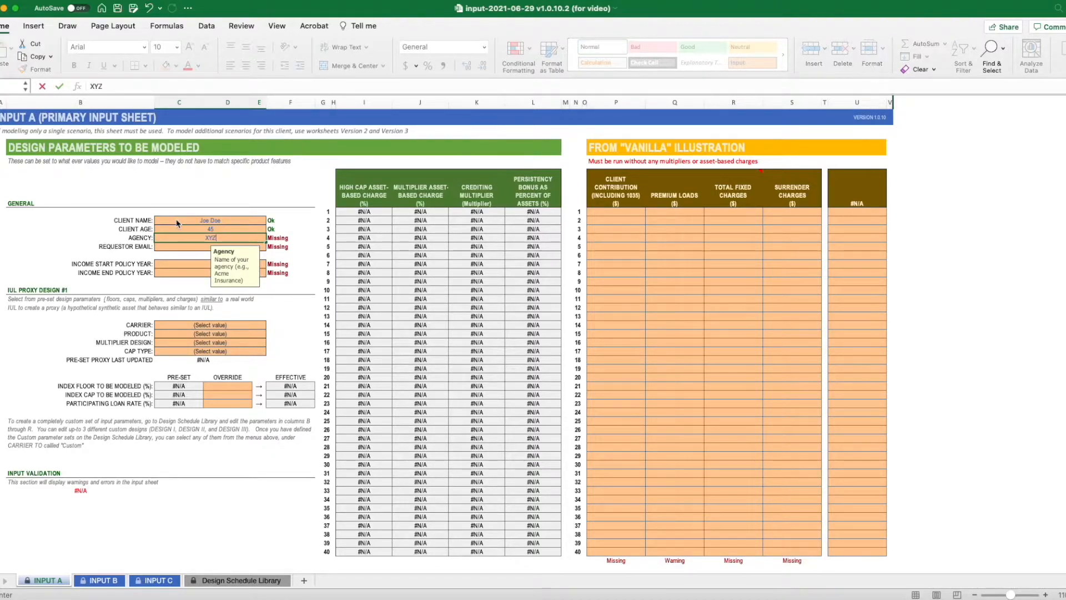
type(" Agency")
key("ctrl+Return")
key("Return")
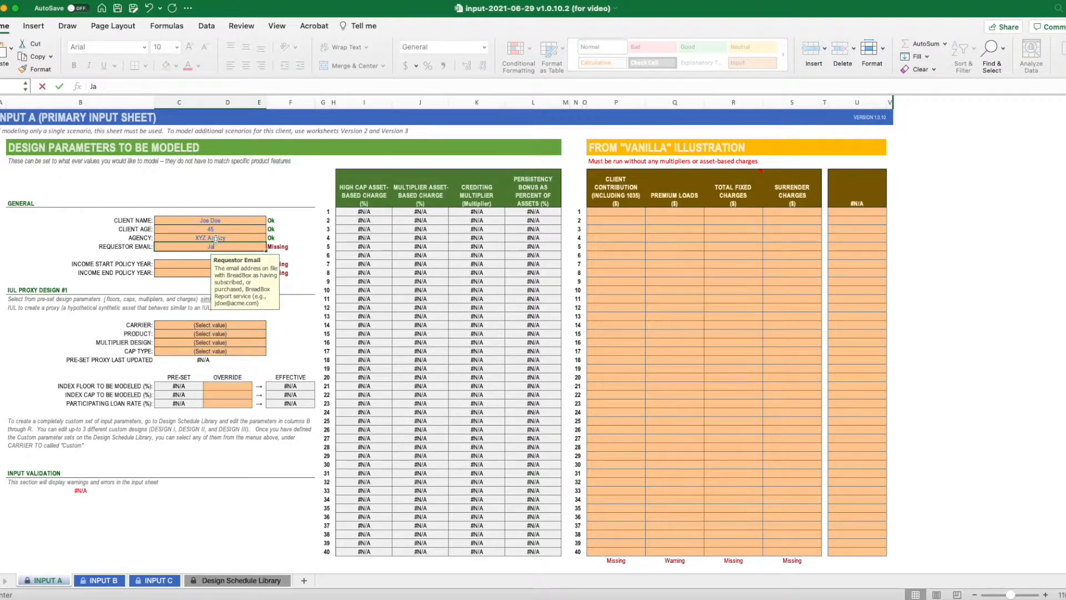
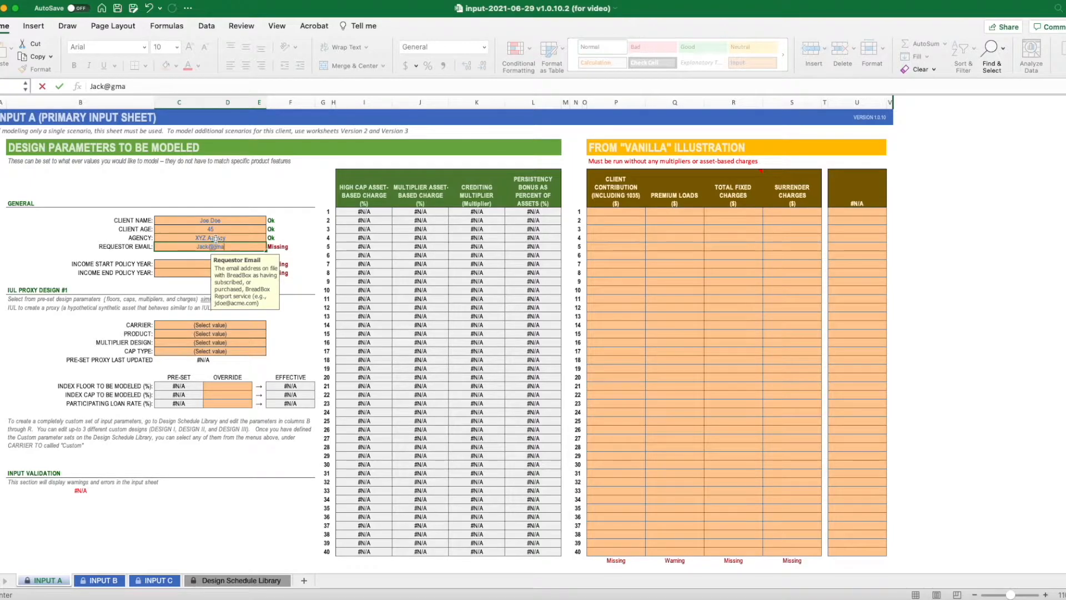
key("Return")
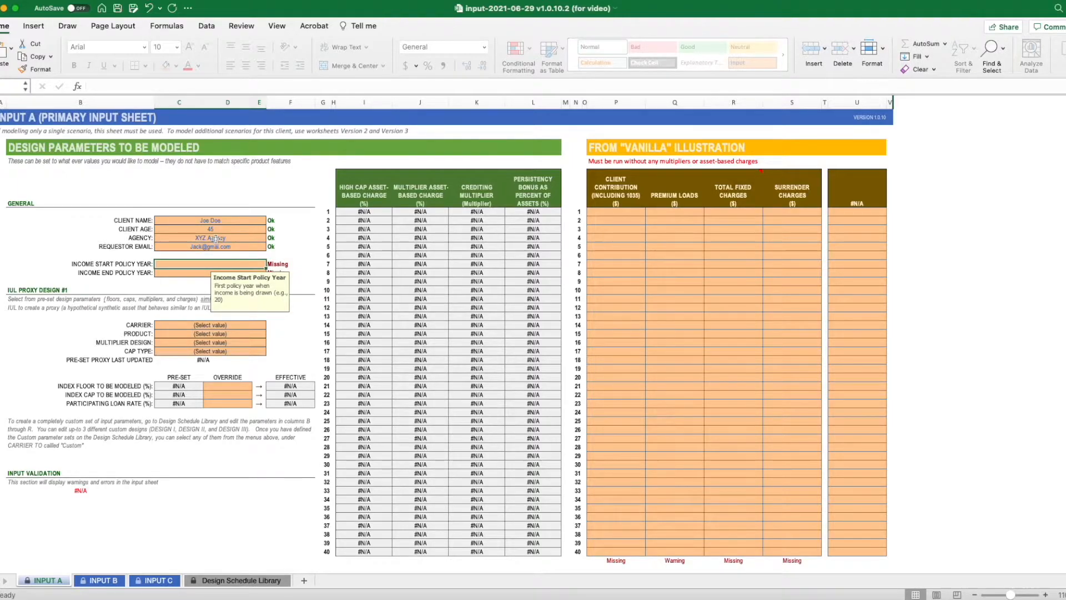
- Set the income start policy year to 21 and the income end policy year to 40
type("21")
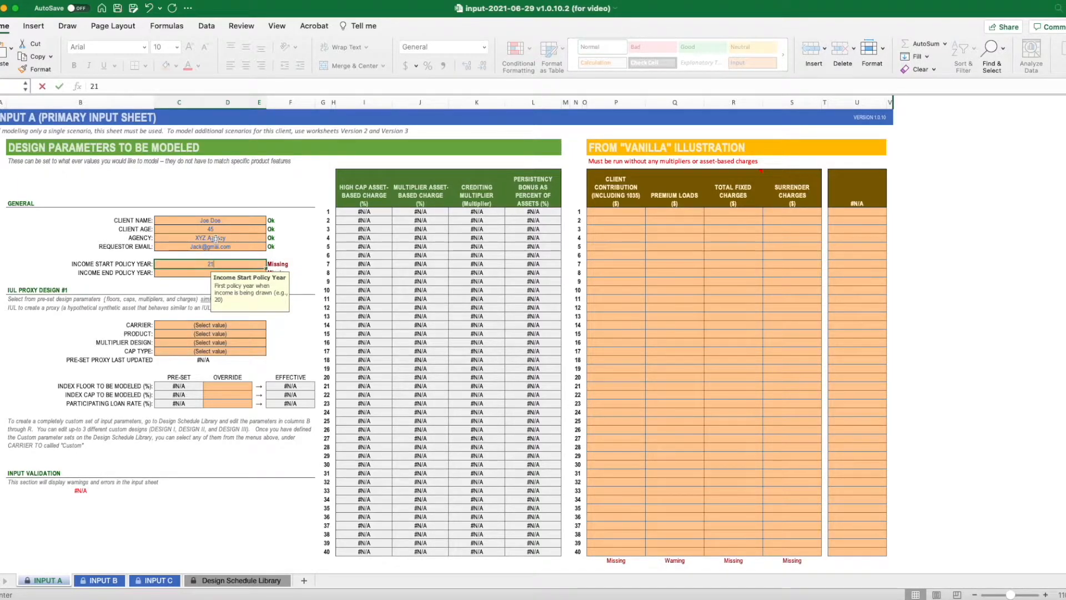
key("Return")
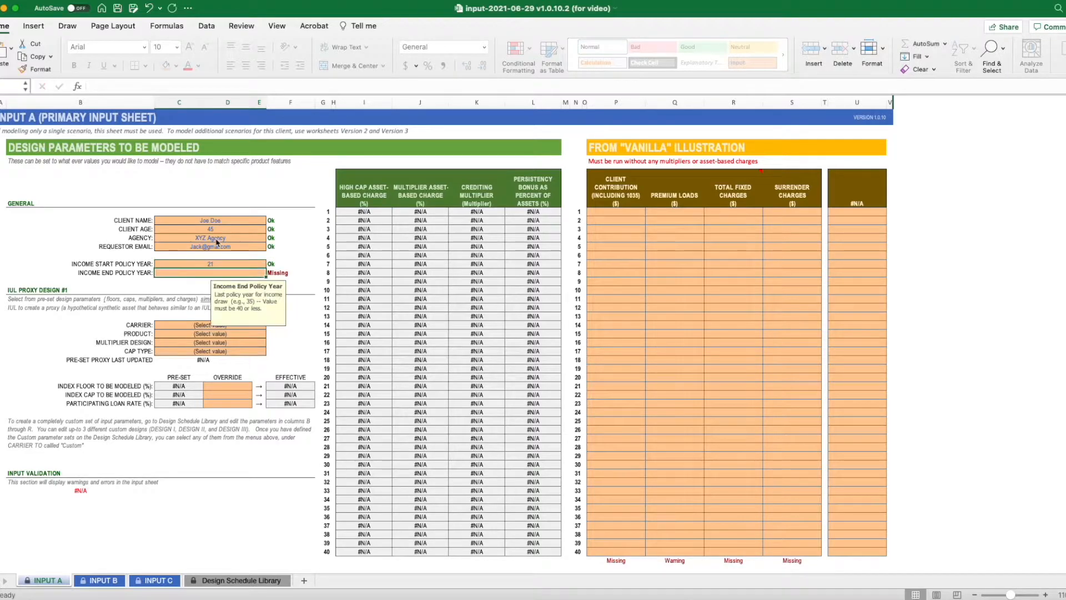
type("40")
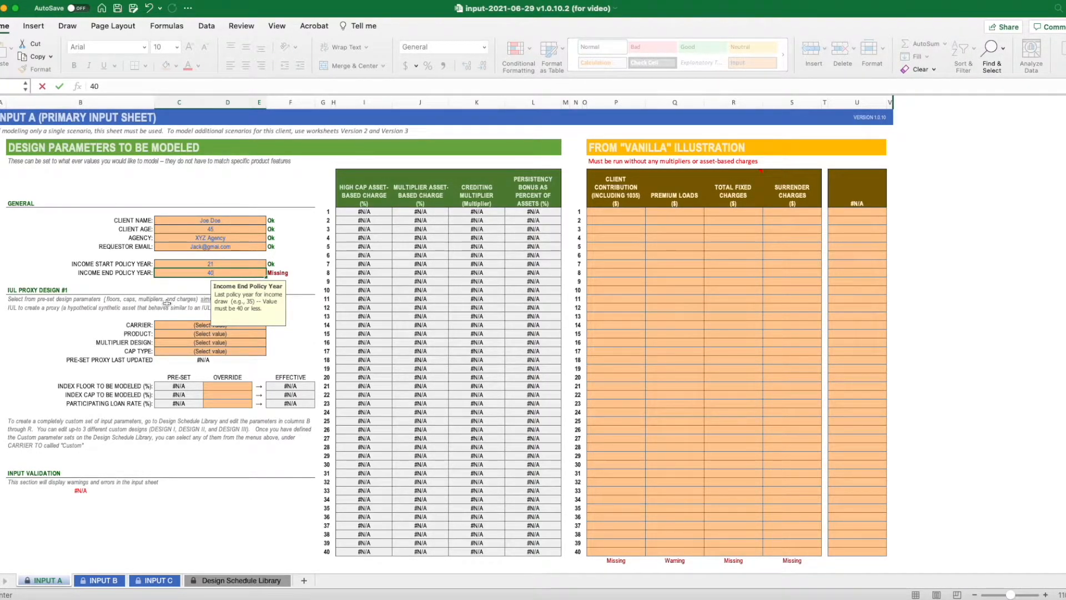
- Choose Pacific Life as the carrier for IUL Proxy Design #1
left_click(181, 325)
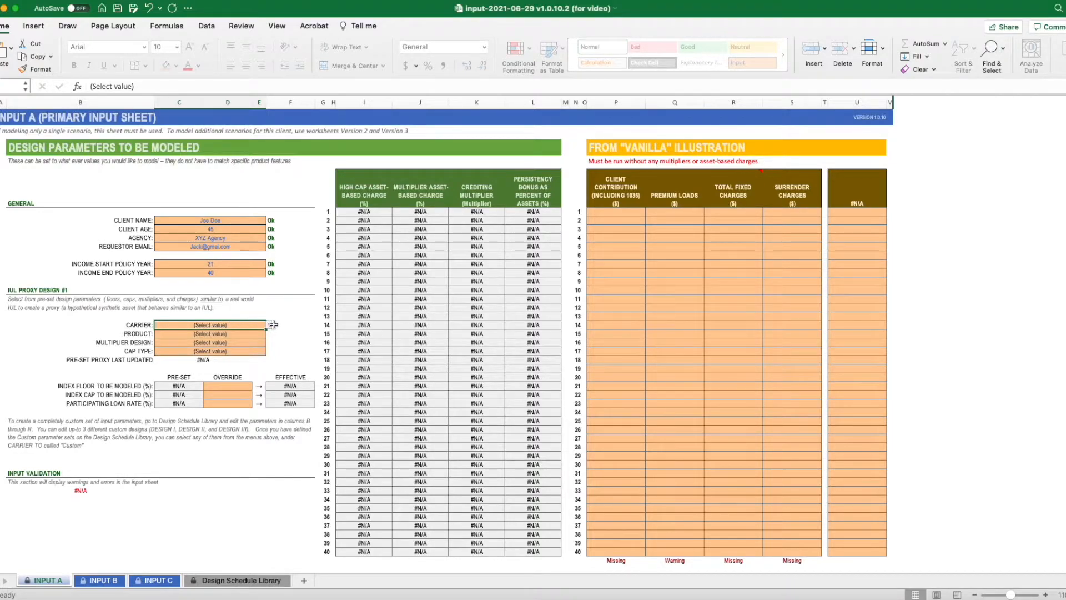
left_click(272, 326)
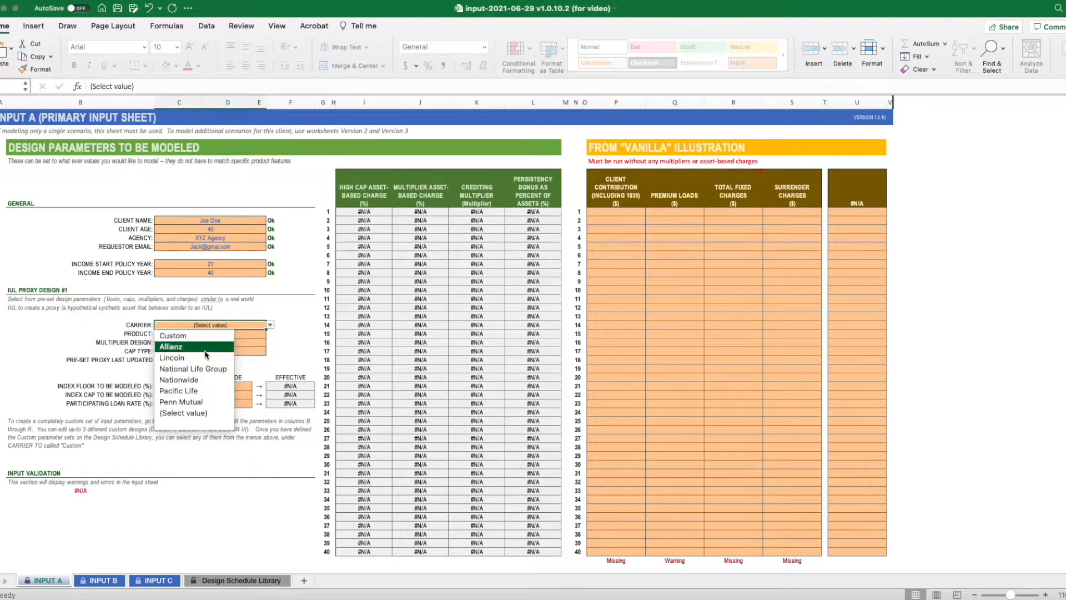
left_click(209, 392)
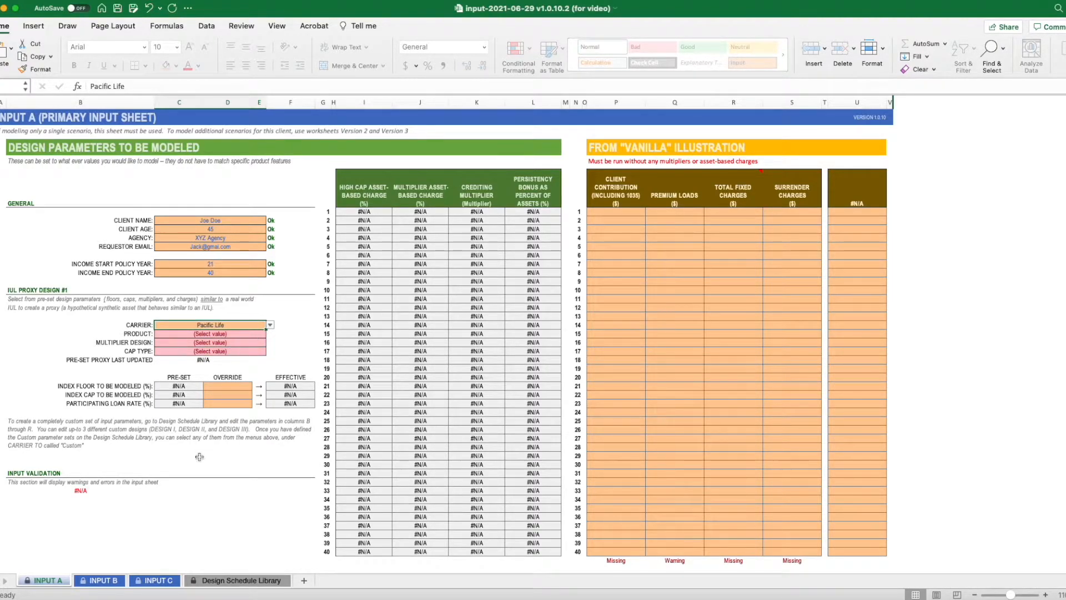
- Examine the Design Schedule Library's custom designs and the preset carrier designs from Allianz through Penn Mutual
left_click(249, 582)
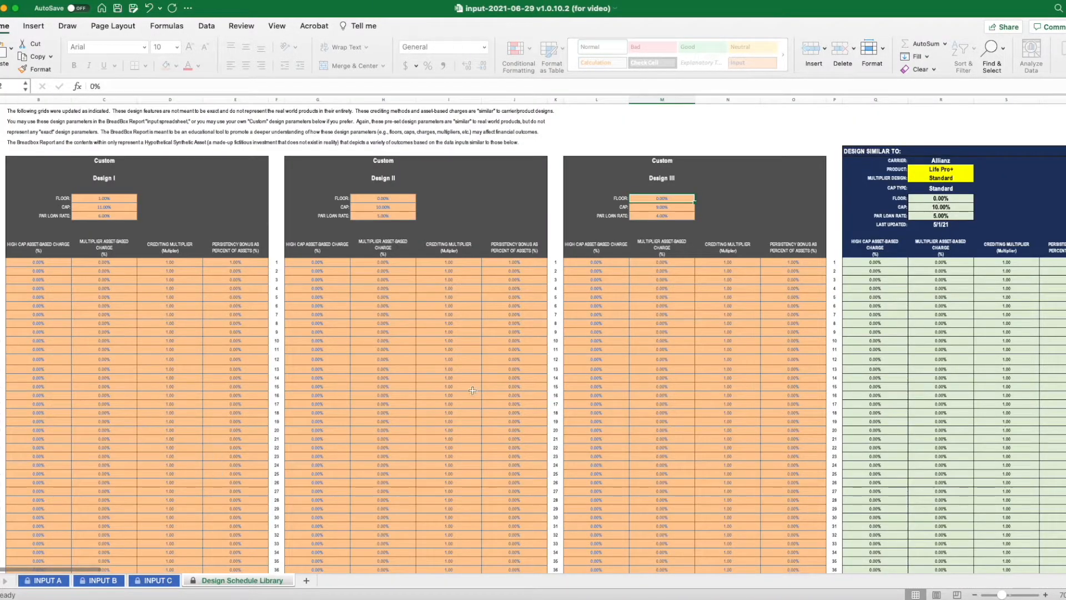
scroll(489, 389, "right", 15)
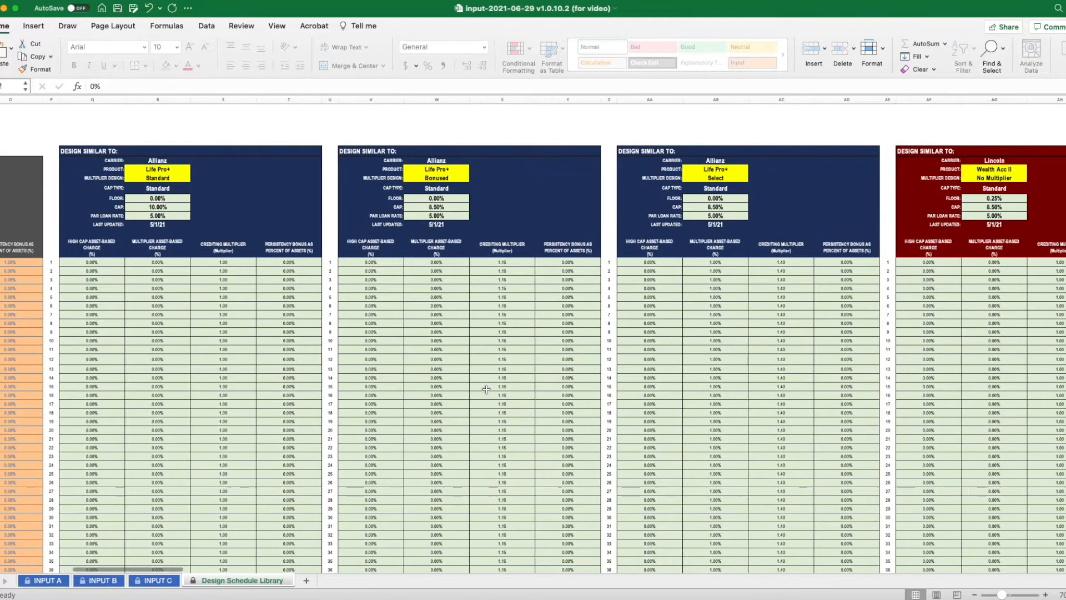
scroll(486, 390, "right", 8)
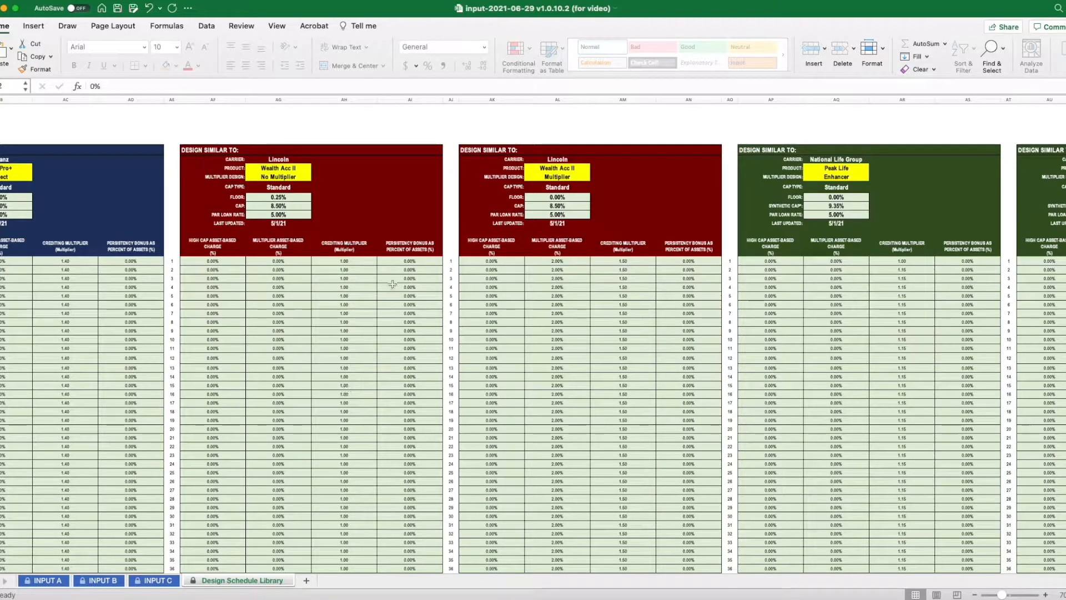
scroll(393, 312, "right", 15)
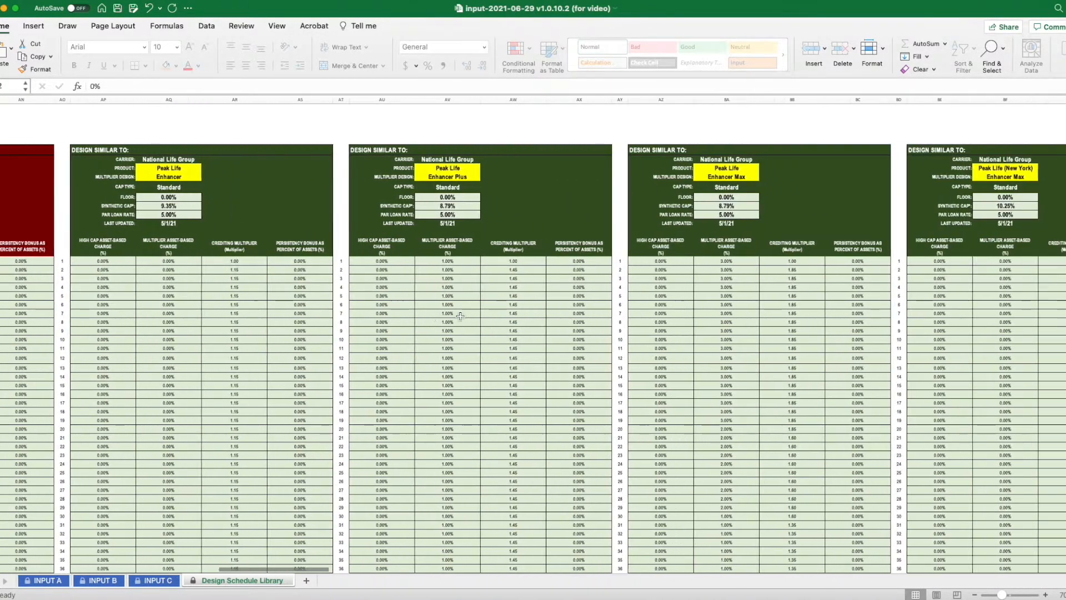
scroll(459, 317, "right", 15)
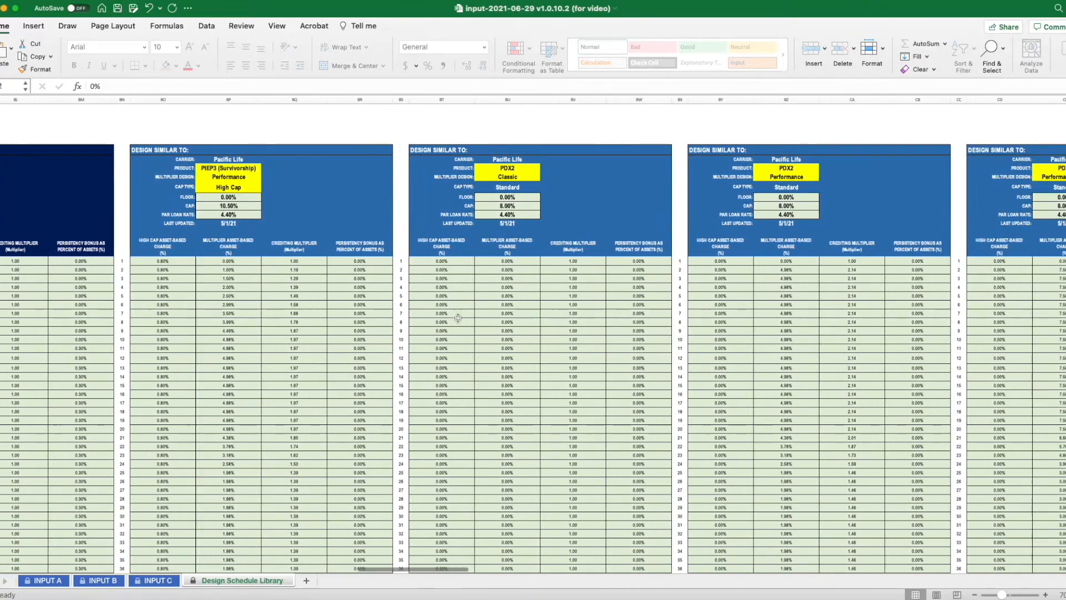
scroll(459, 317, "right", 15)
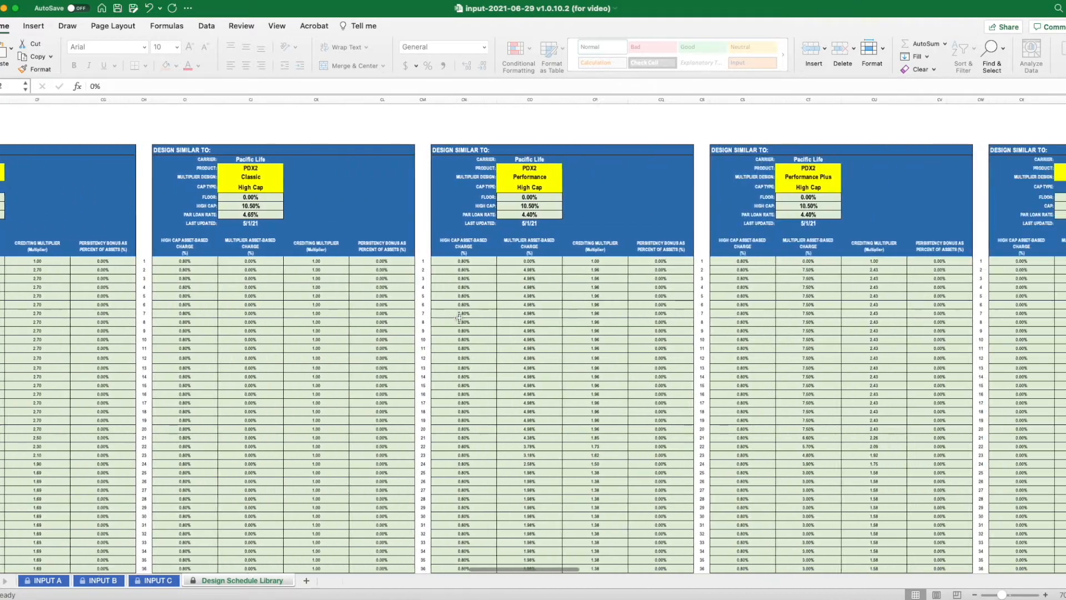
scroll(459, 317, "right", 15)
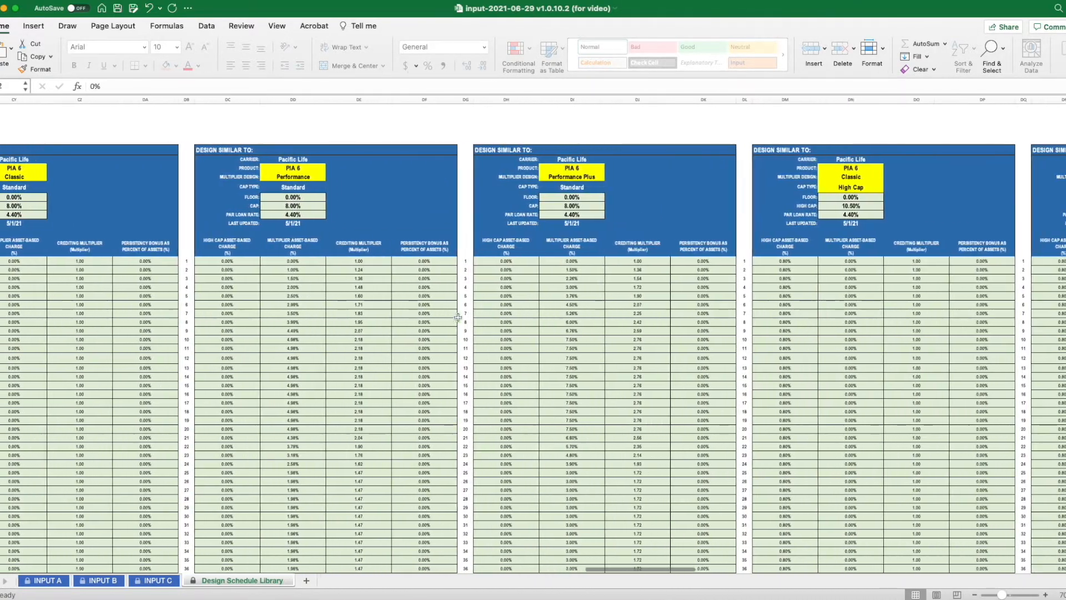
scroll(458, 317, "right", 10)
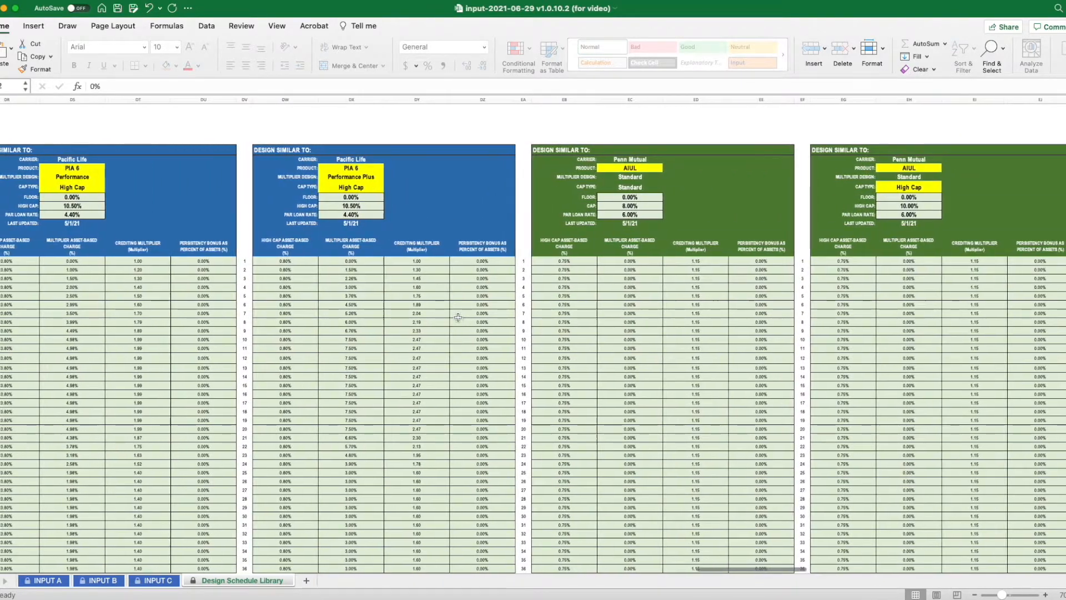
scroll(458, 317, "left", 20)
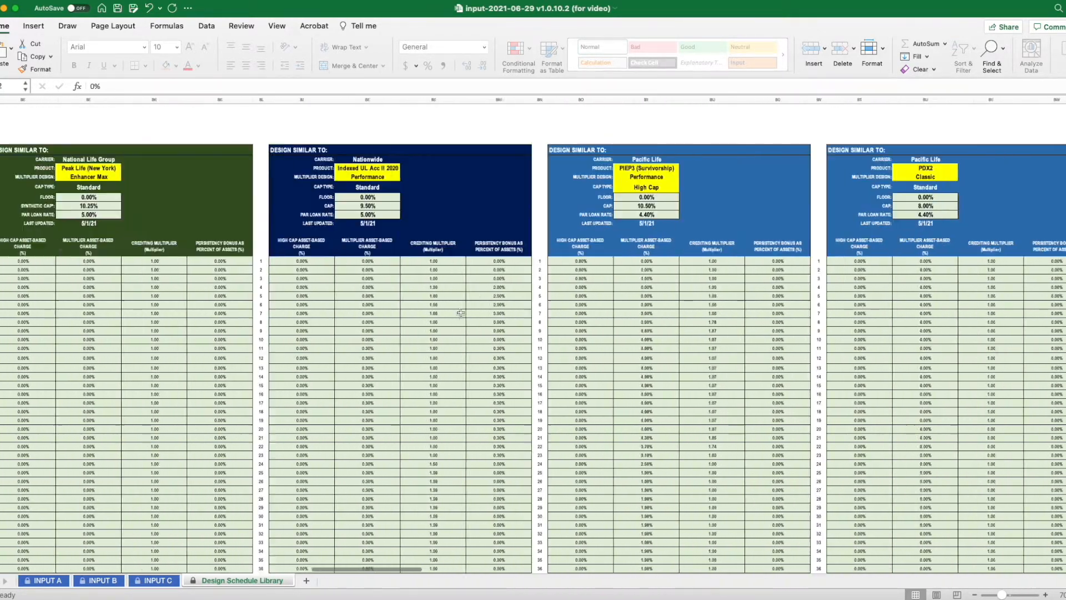
scroll(460, 312, "left", 3)
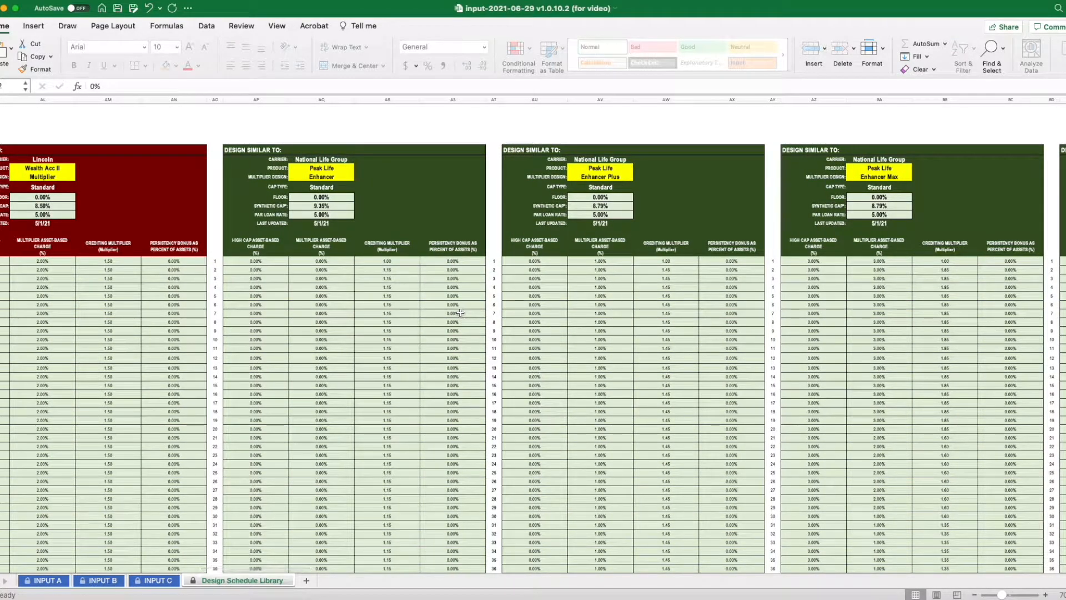
scroll(460, 313, "left", 20)
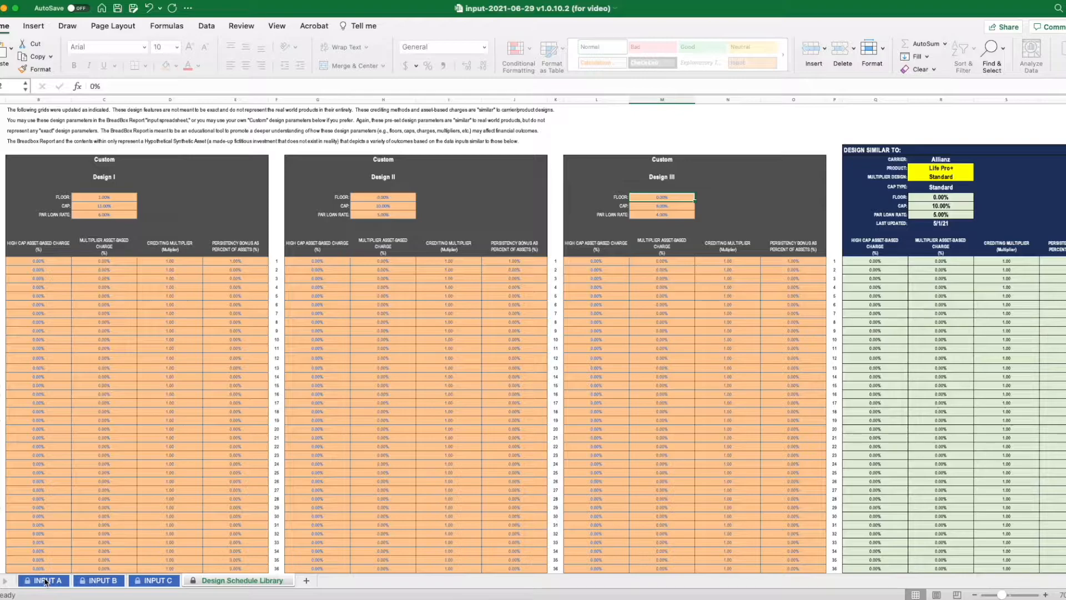
- Back on the INPUT A sheet, reselect Pacific Life as the carrier and choose PDX2 as the product
left_click(46, 580)
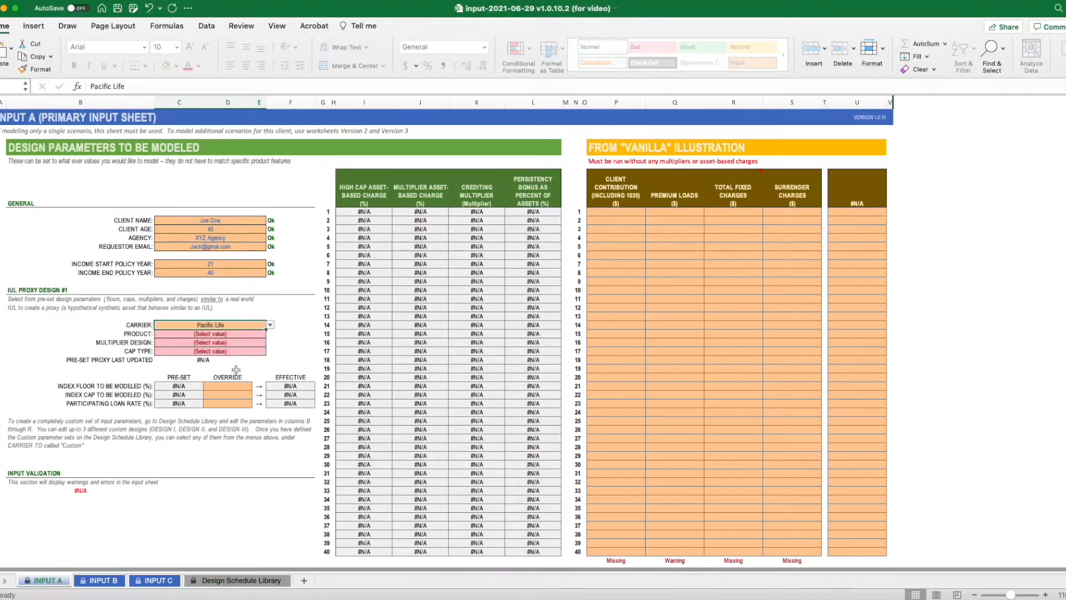
left_click(272, 326)
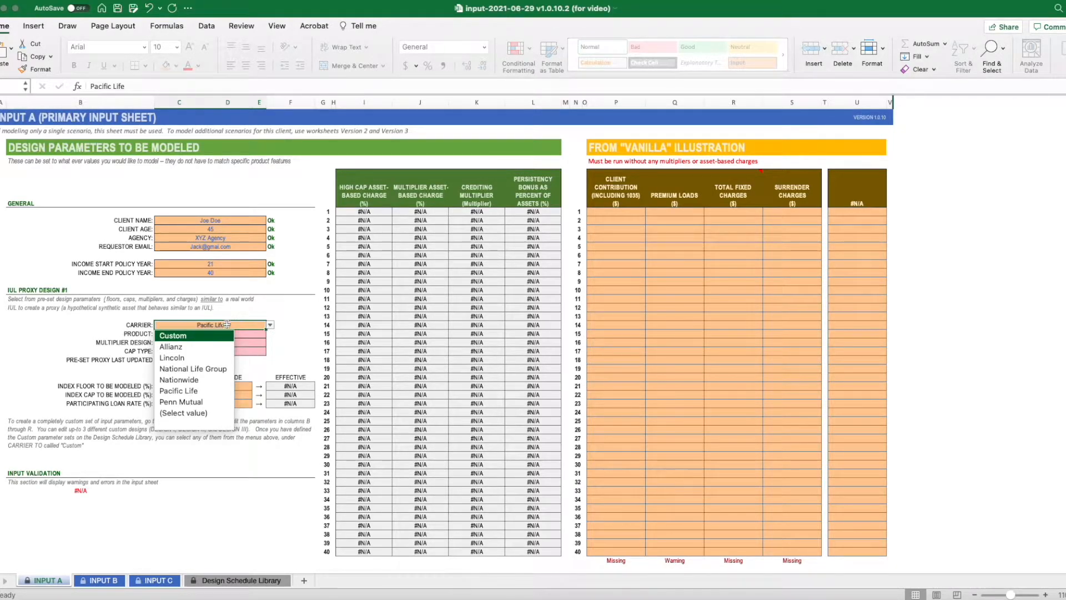
left_click(199, 391)
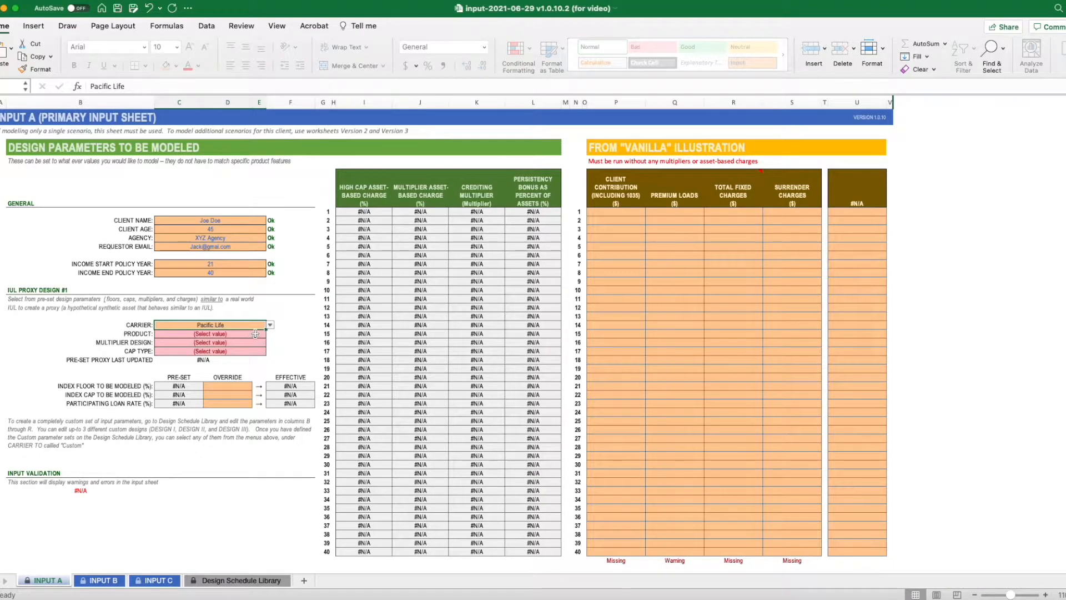
left_click(237, 334)
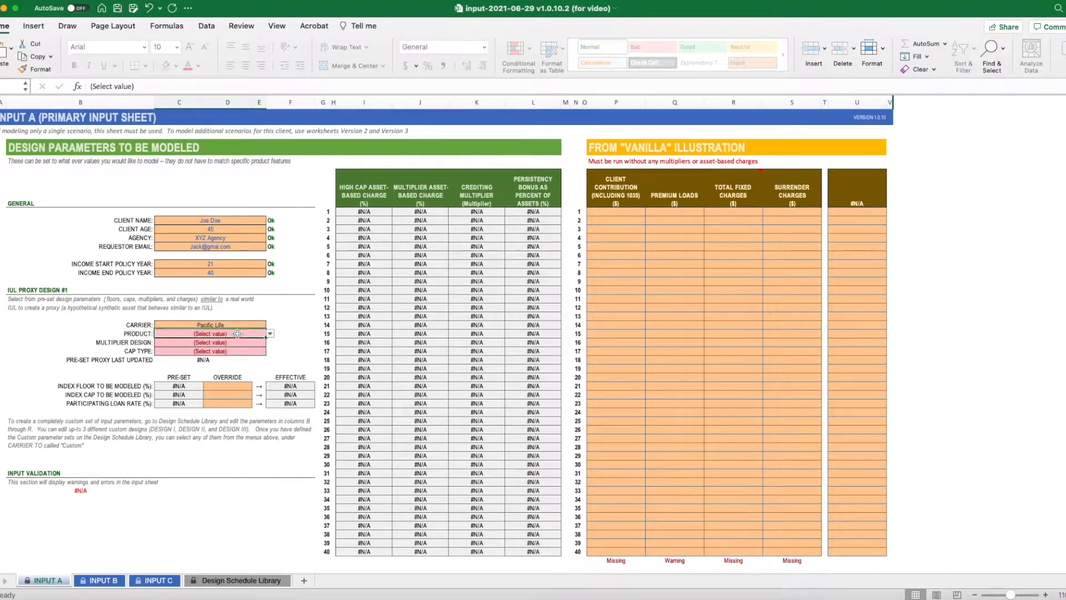
left_click(271, 335)
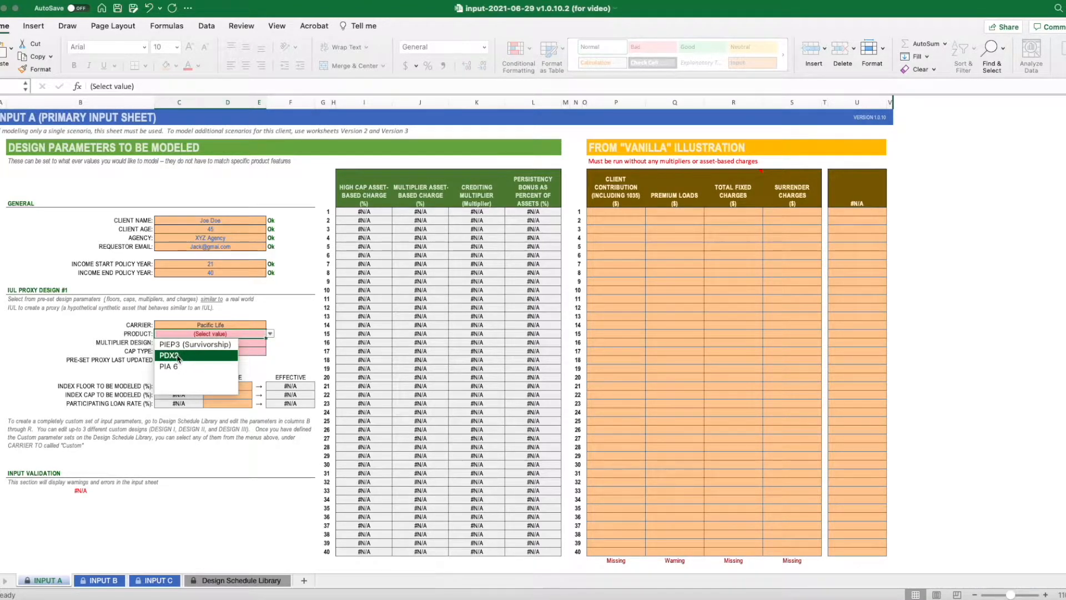
left_click(178, 356)
- Set the multiplier design to Performance and the cap type to High Cap
left_click(247, 343)
left_click(271, 343)
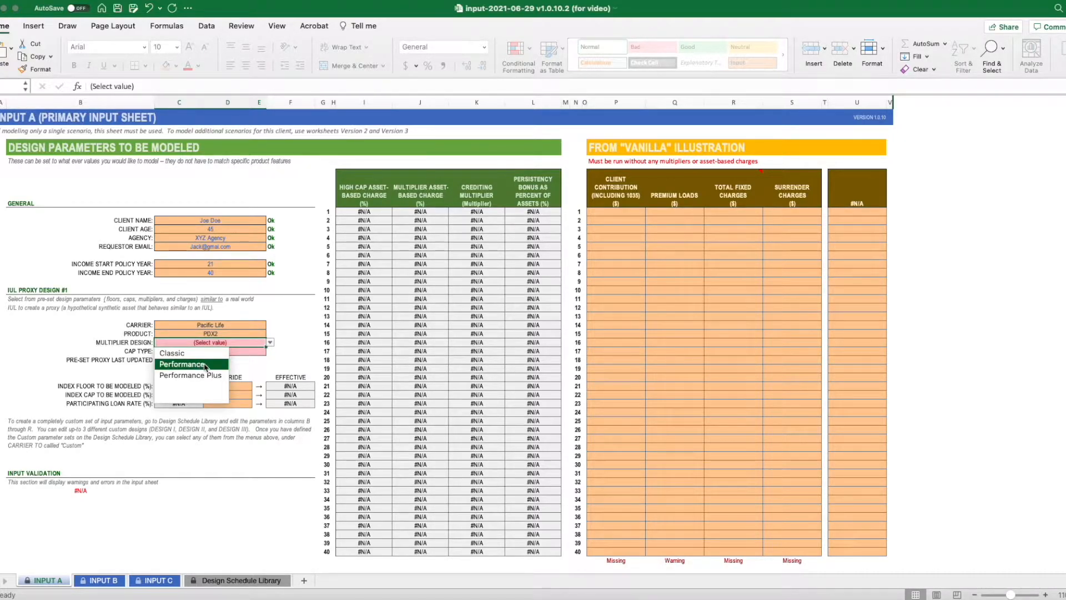
left_click(201, 365)
left_click(239, 352)
left_click(270, 351)
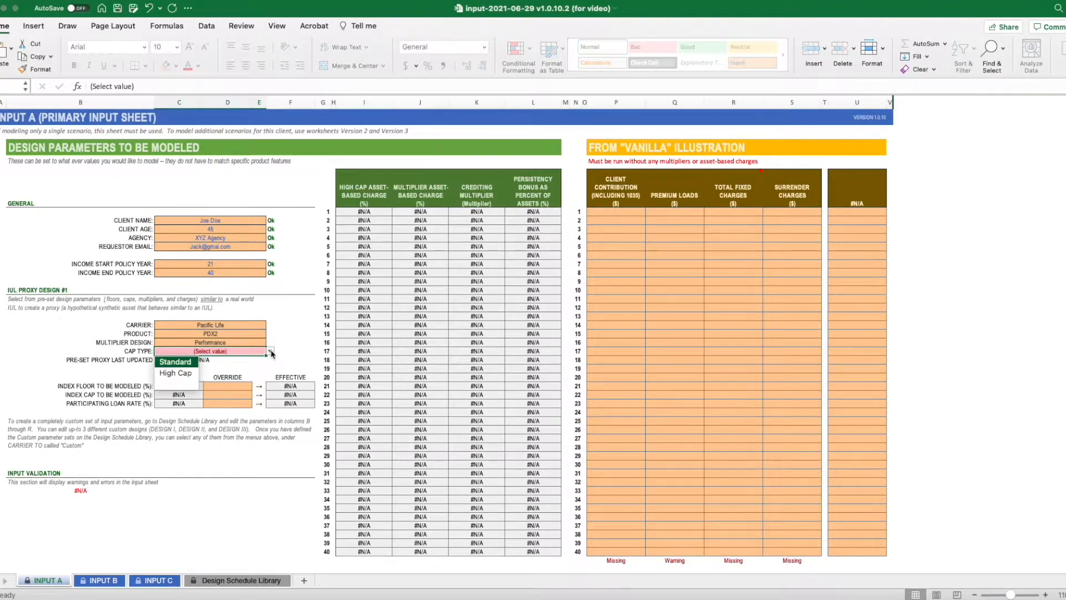
left_click(187, 373)
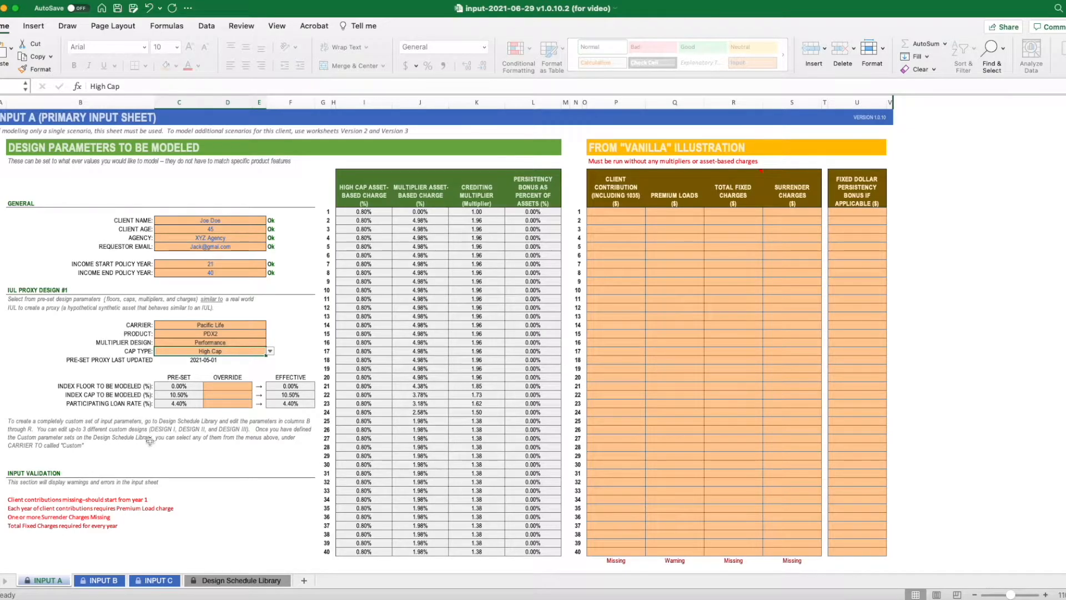
- Override the index floor with 0%, the index cap with 10% and the participating loan rate with 5%
left_click(233, 386)
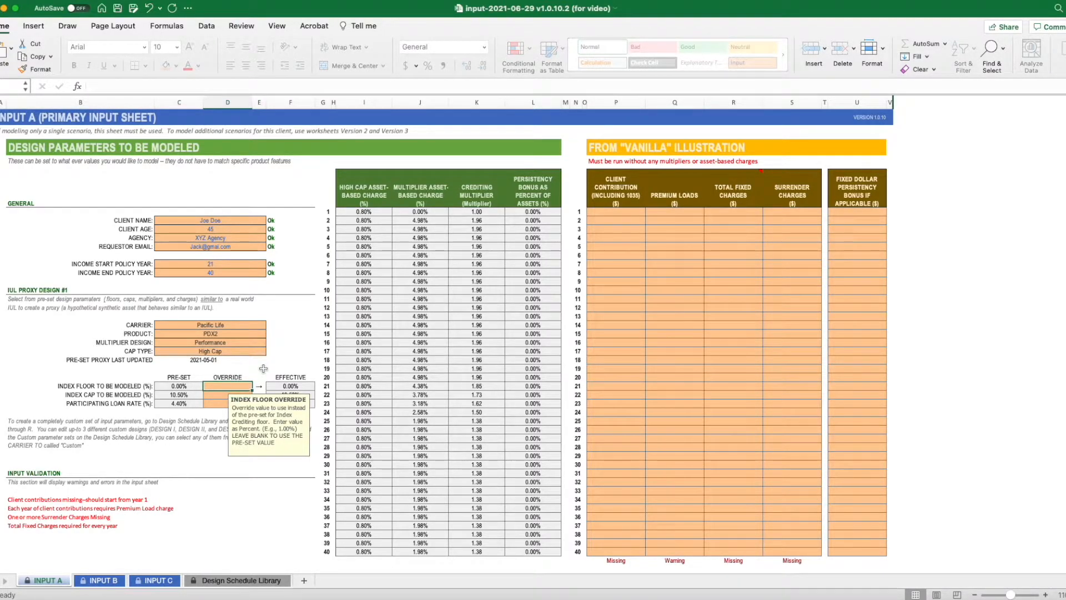
type("0")
key("Return")
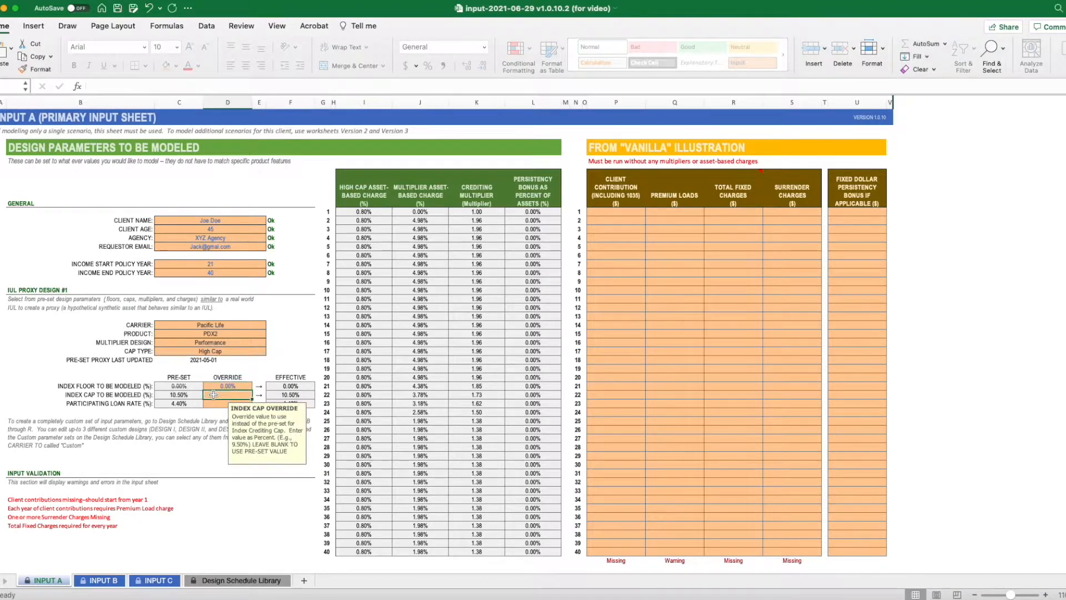
type("10")
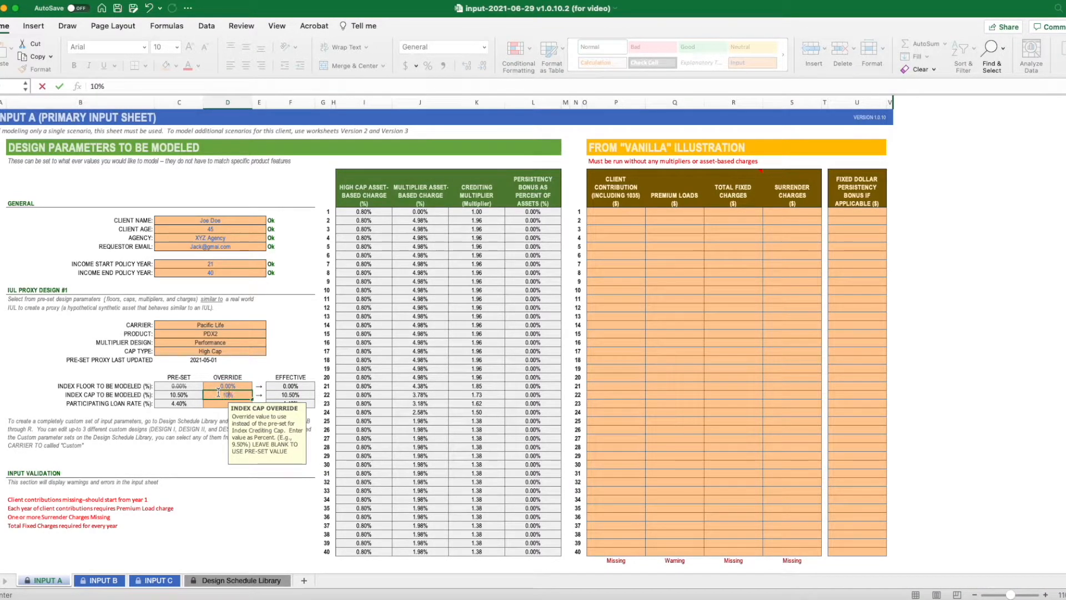
key("Return")
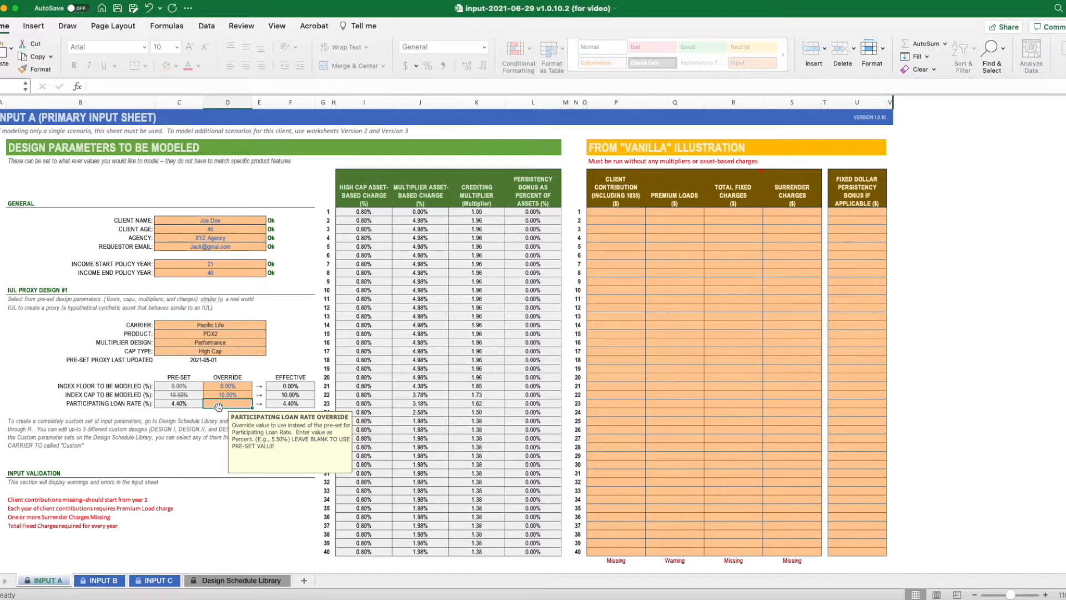
type("5%")
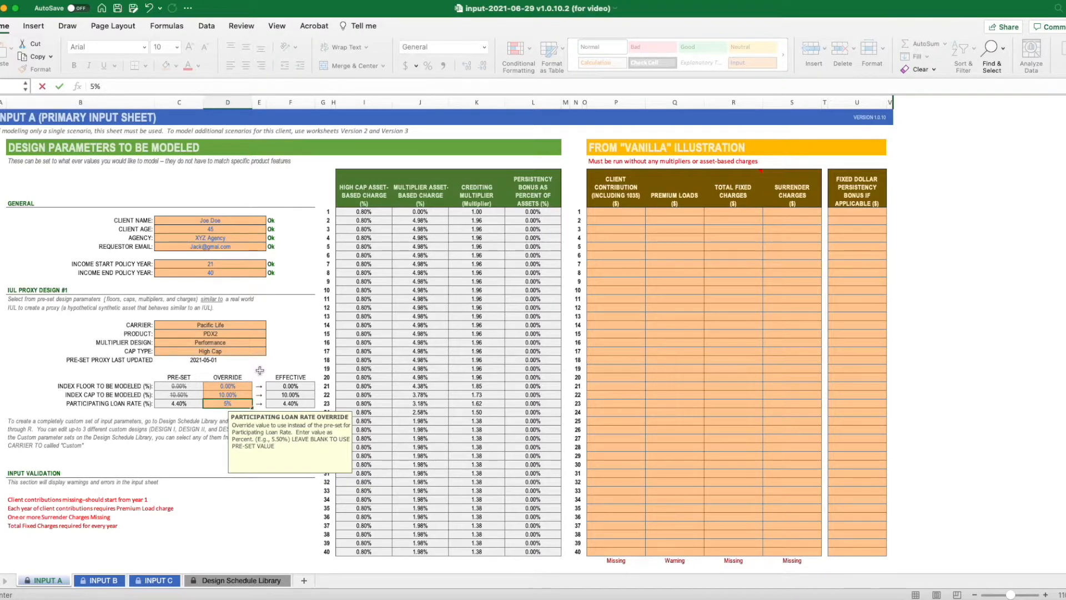
key("ctrl+Return")
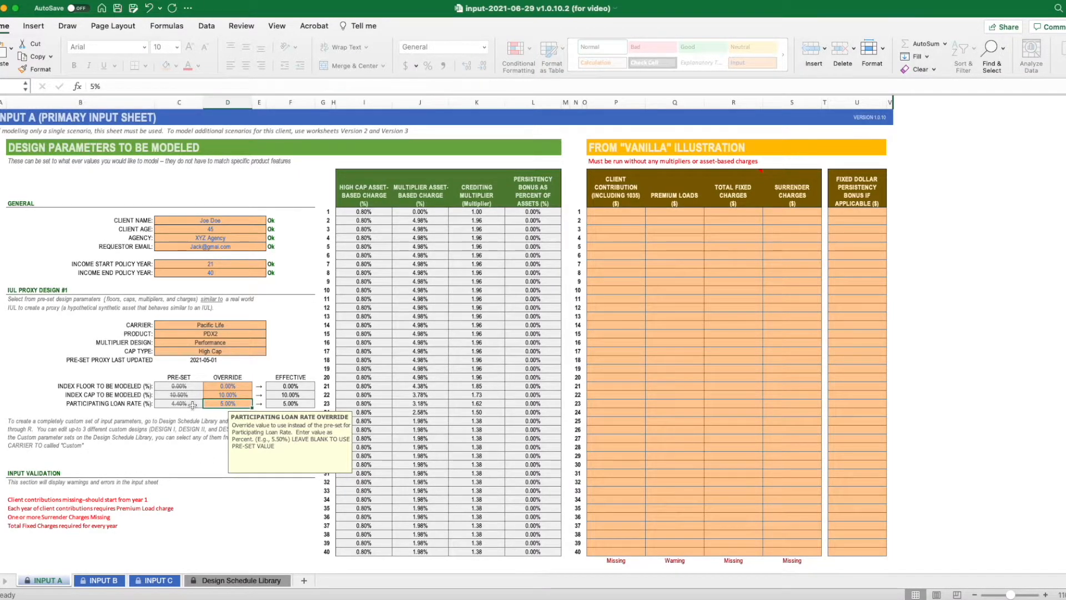
- Clear the overrides for participating loan rate, index cap and index floor so the pre-set values apply
key("Delete")
left_click(233, 394)
key("Delete")
left_click(231, 386)
key("Delete")
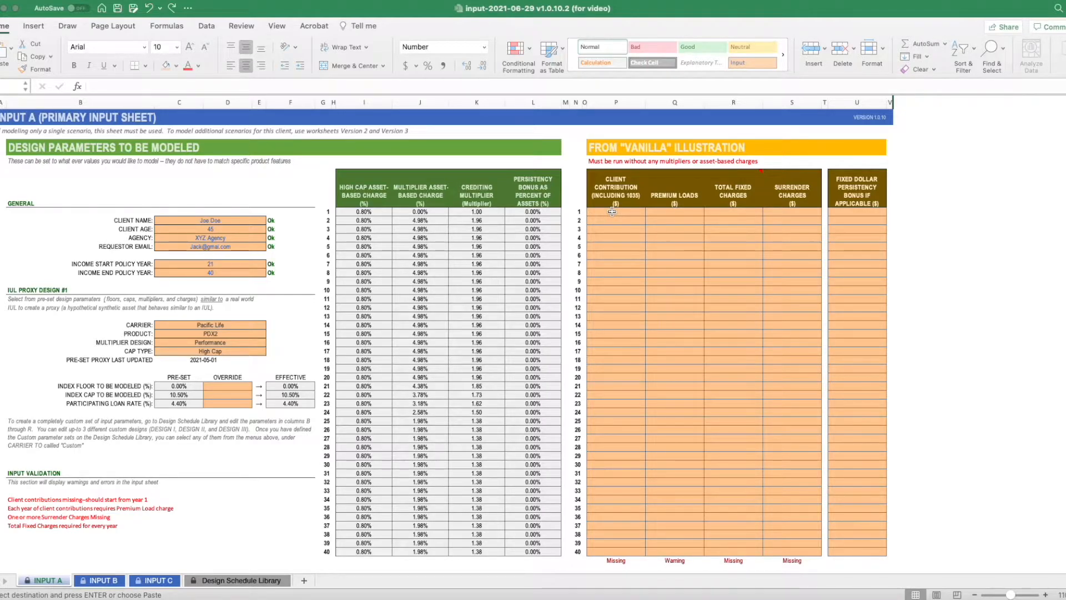
- Paste the copied client contributions of $100,000 for years 1 to 10 as values only, starting at year 1
left_click(612, 212)
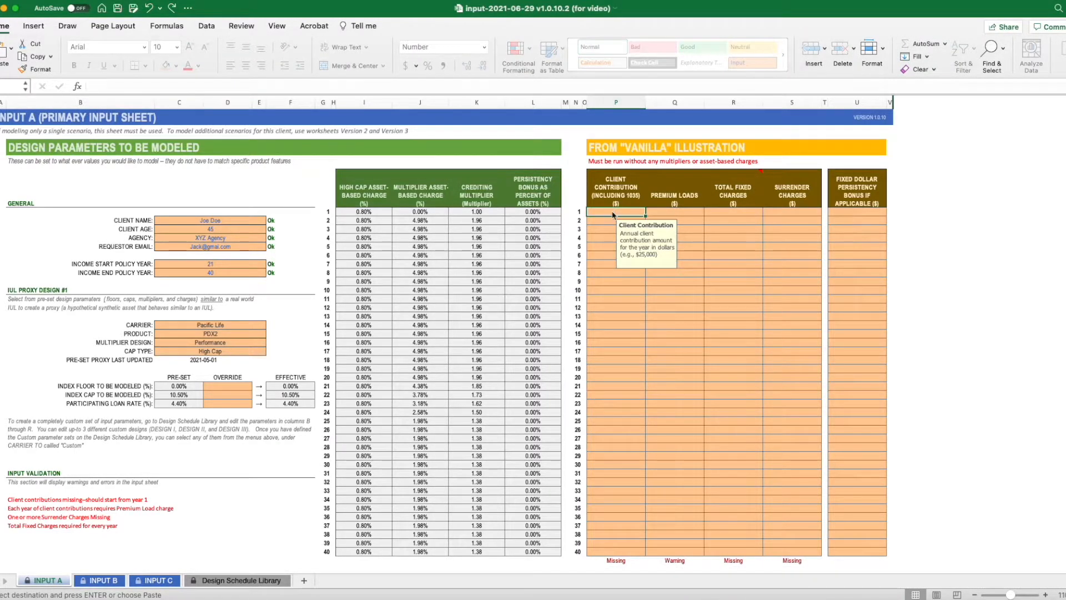
right_click(613, 214)
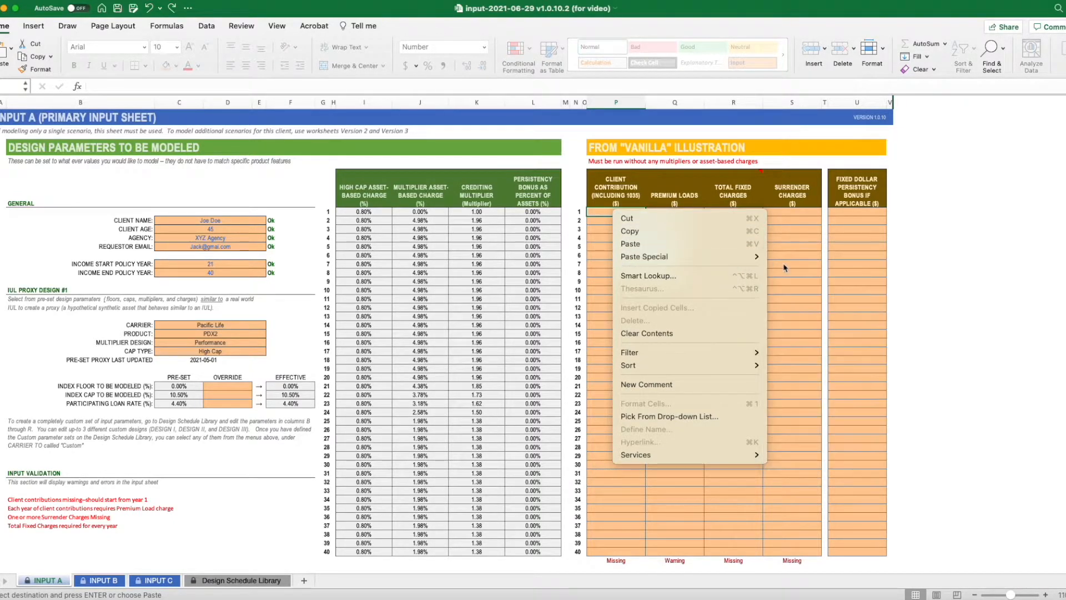
mouse_move(758, 257)
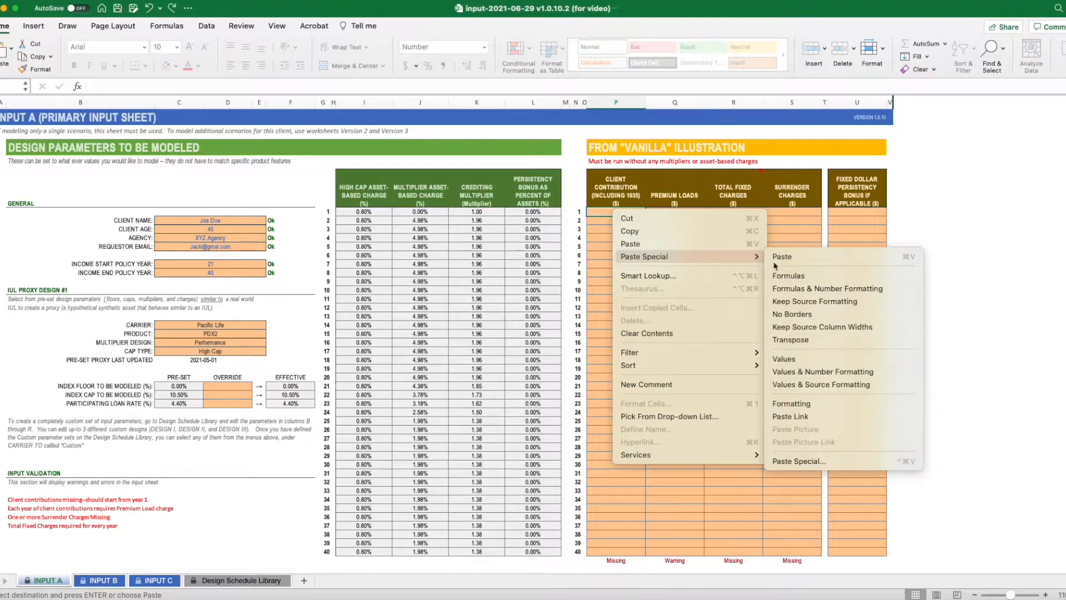
left_click(789, 362)
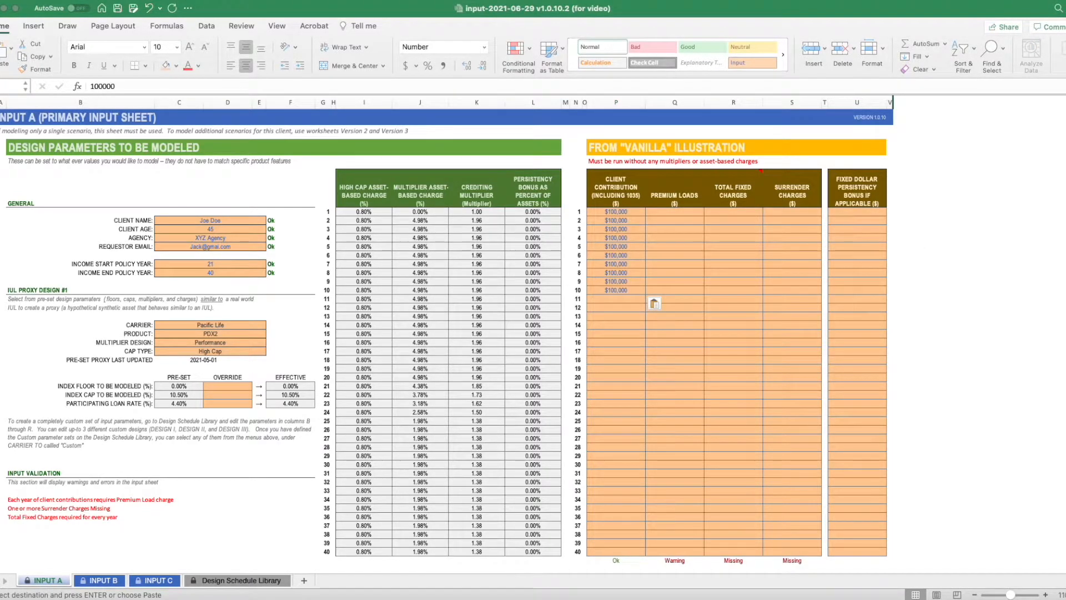
- Paste the copied premium loads as values only into the Premium Loads column, starting with $28,629 in year 1
left_click(663, 211)
left_click(663, 211)
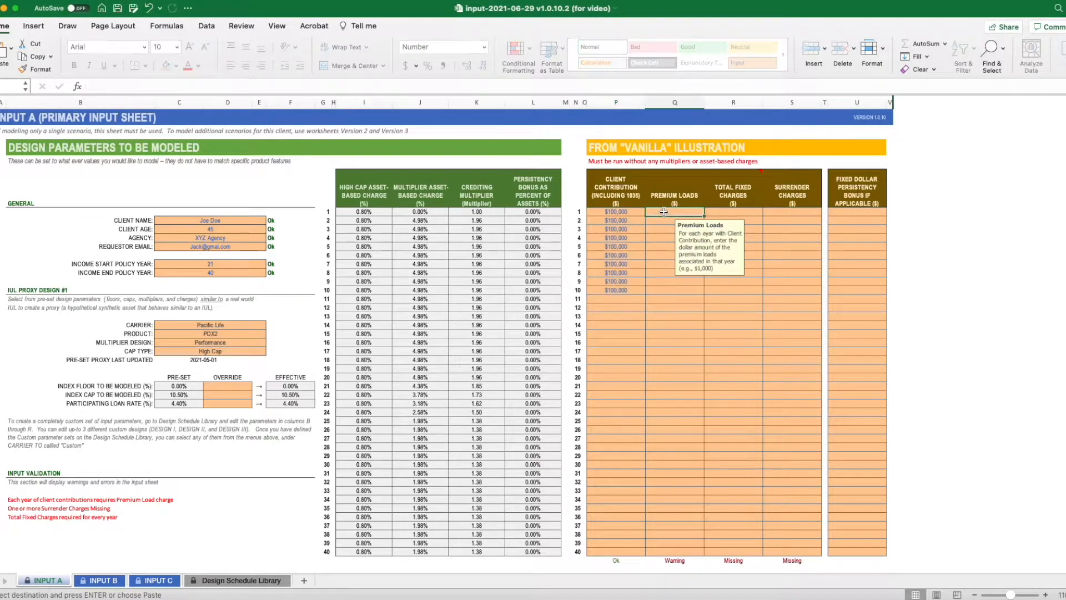
right_click(663, 211)
mouse_move(736, 257)
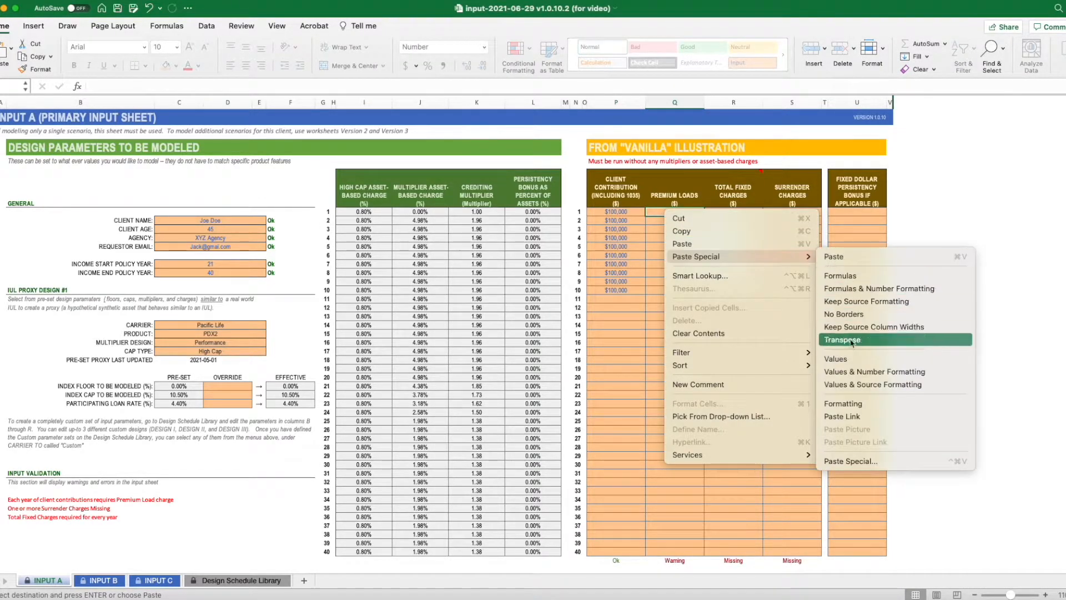
left_click(836, 359)
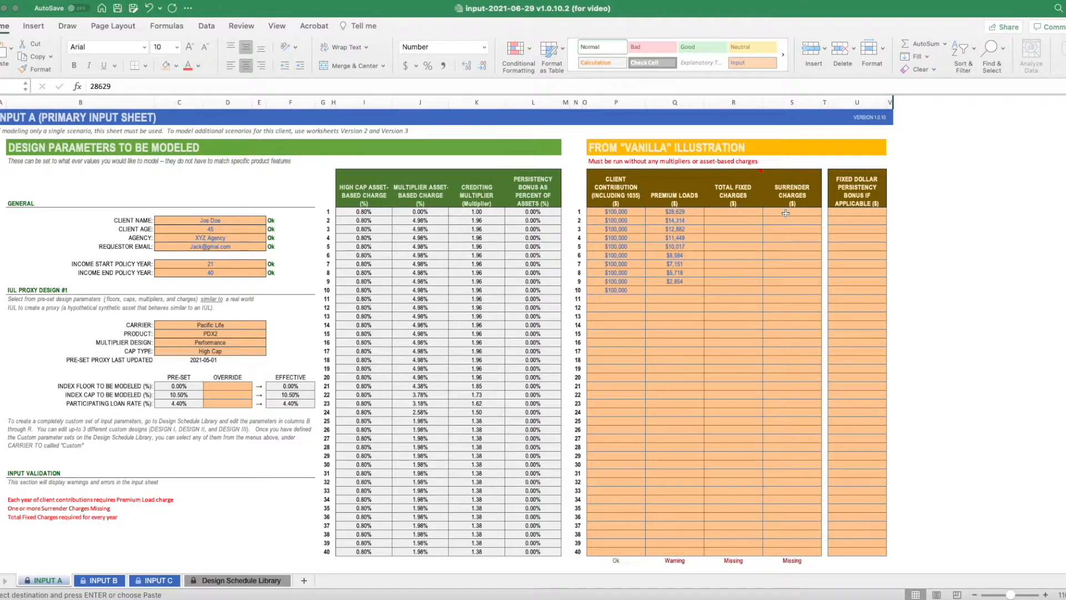
- Paste the 40 years of total fixed charges as values only, starting with $27,070 in year 1
left_click(744, 211)
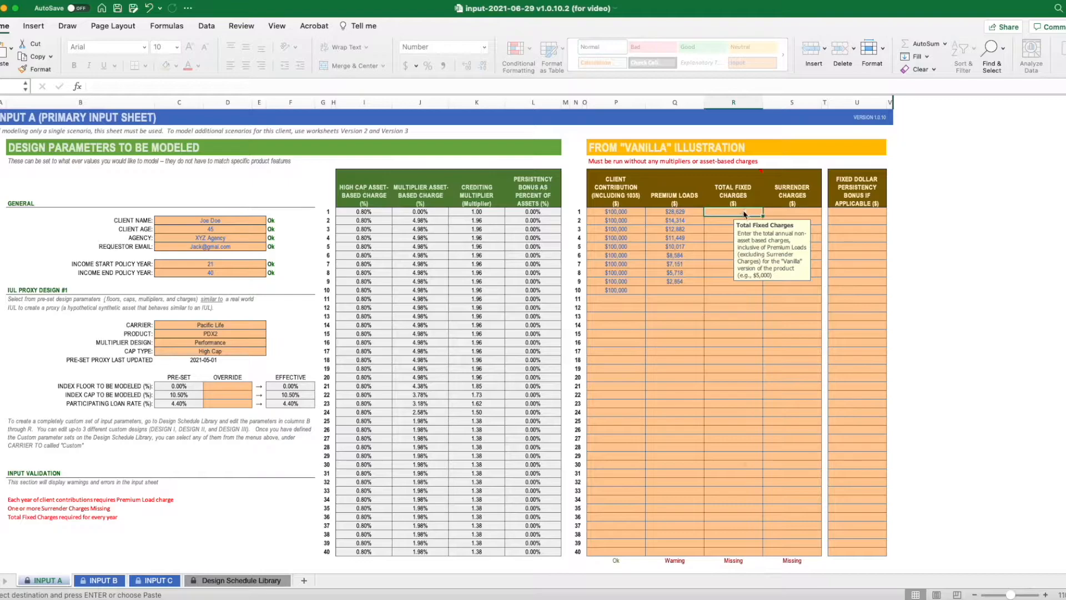
right_click(744, 211)
mouse_move(766, 258)
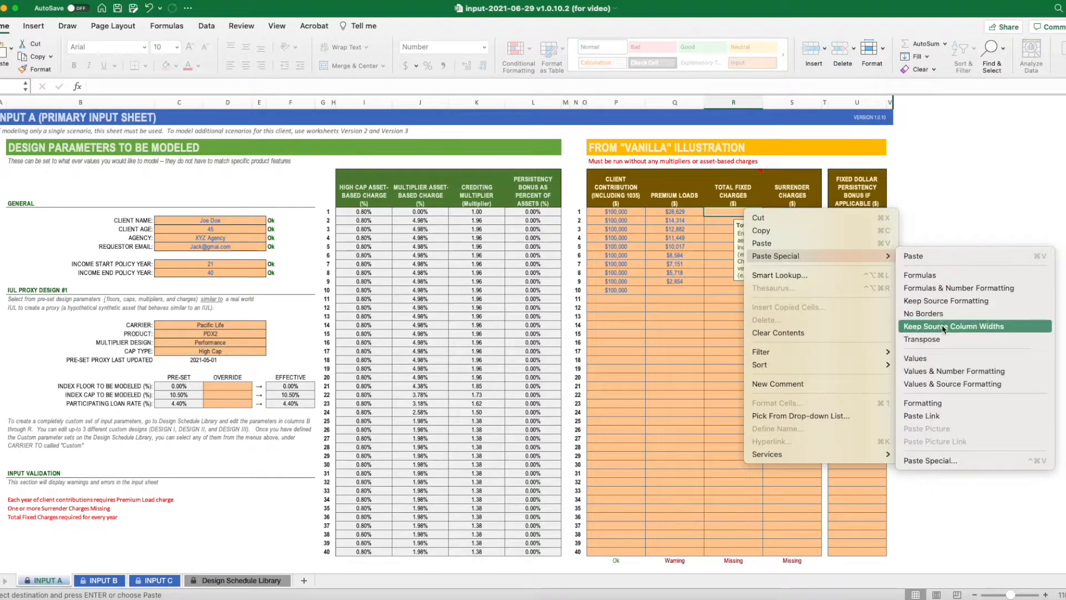
left_click(945, 358)
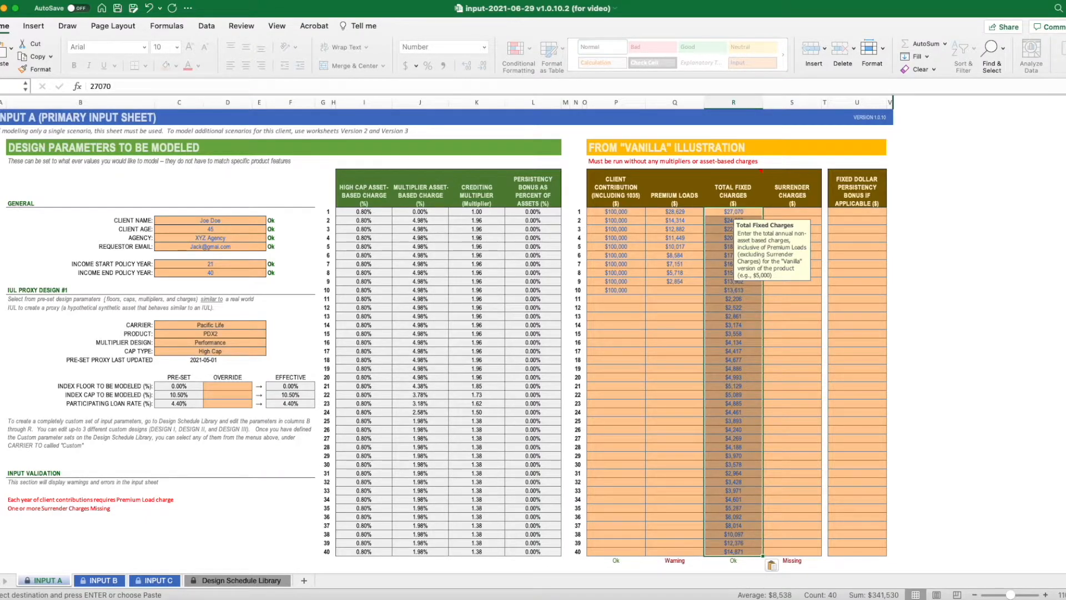
- Paste the surrender charges from the source illustration as values only, starting with $28,629 in year 1
key("super+Tab")
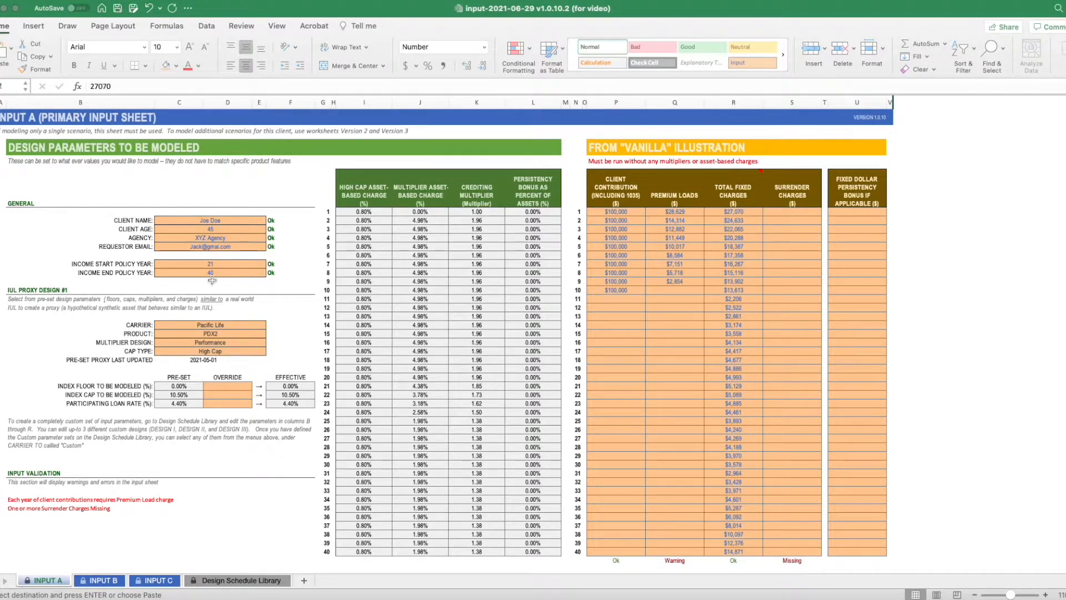
left_click(795, 214)
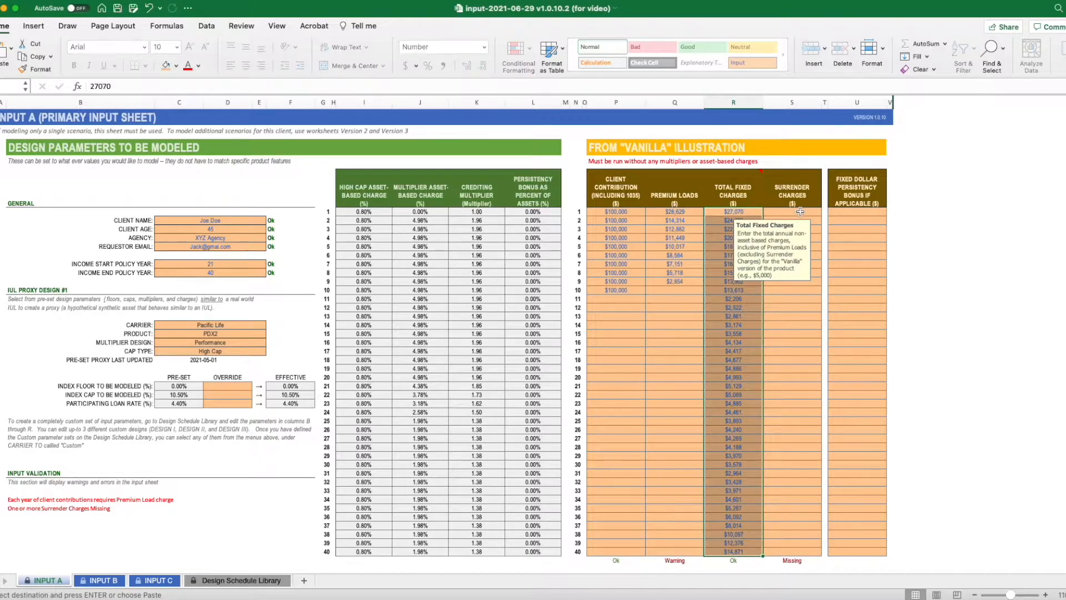
right_click(801, 214)
mouse_move(833, 256)
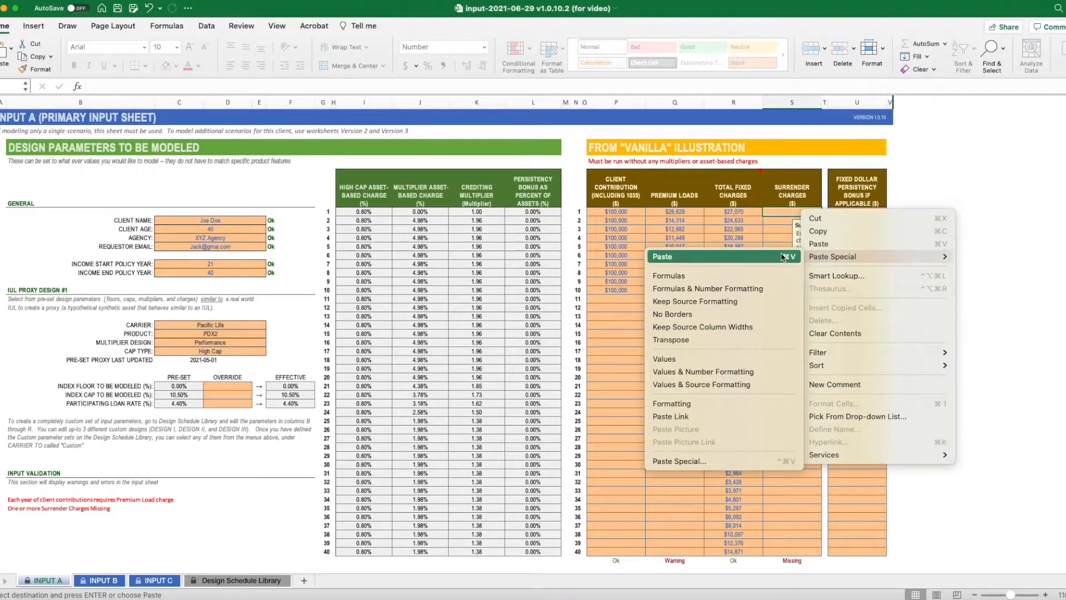
left_click(698, 359)
left_click(788, 341)
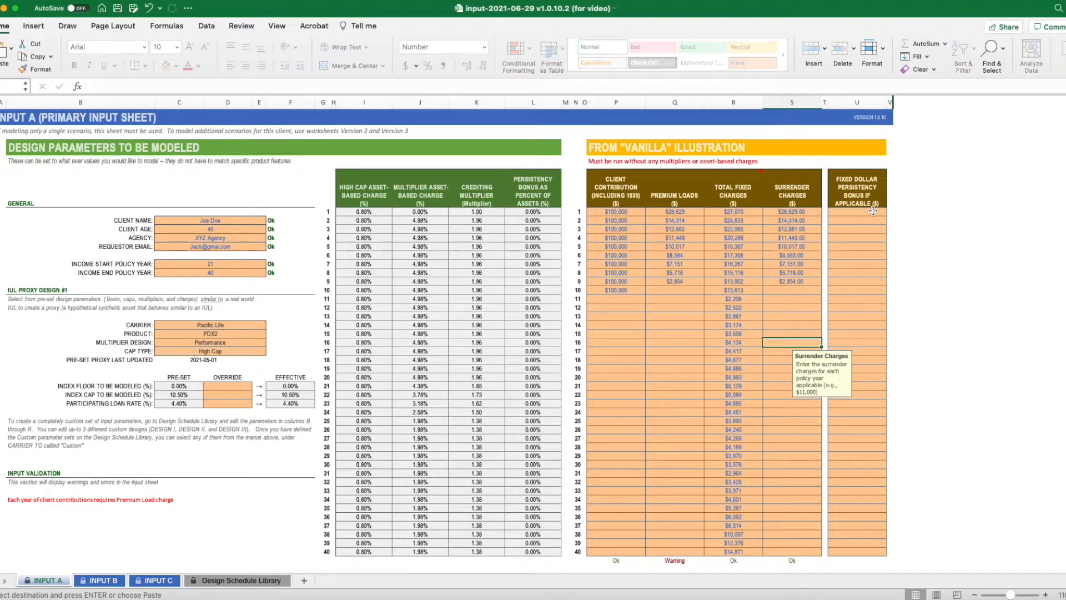
- Paste the fixed dollar persistency bonus amounts for years 1 to 40 as values only, starting at year 1
left_click(873, 211)
right_click(873, 211)
mouse_move(904, 261)
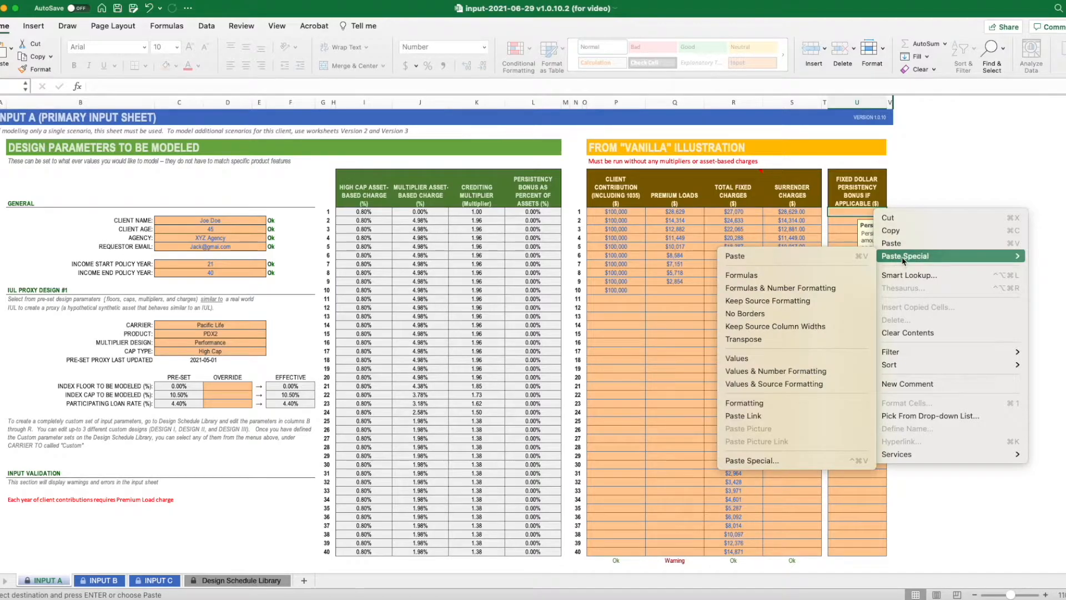
left_click(765, 365)
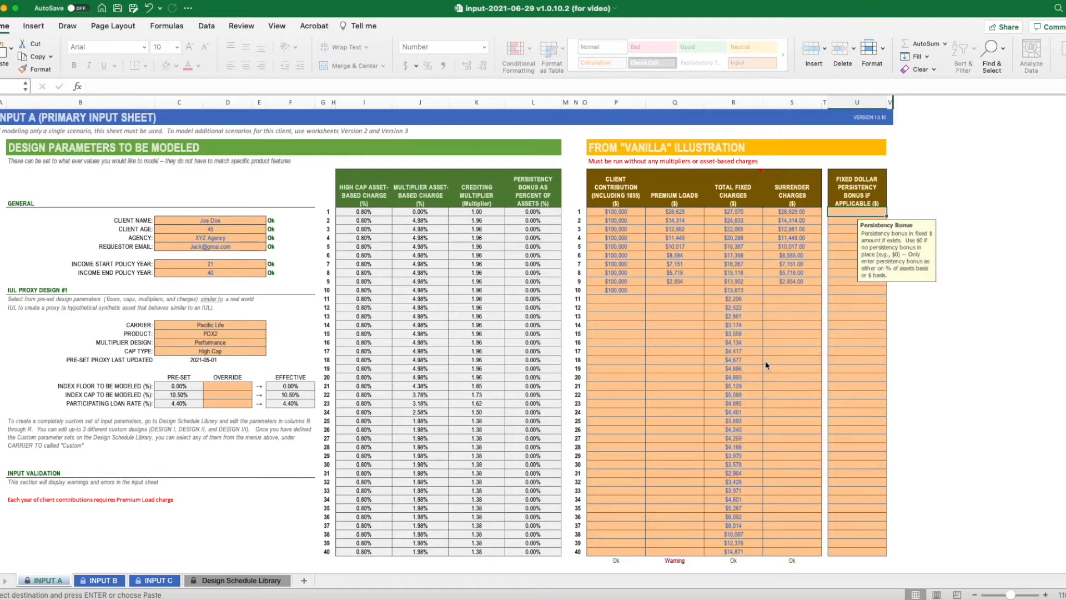
left_click(766, 361)
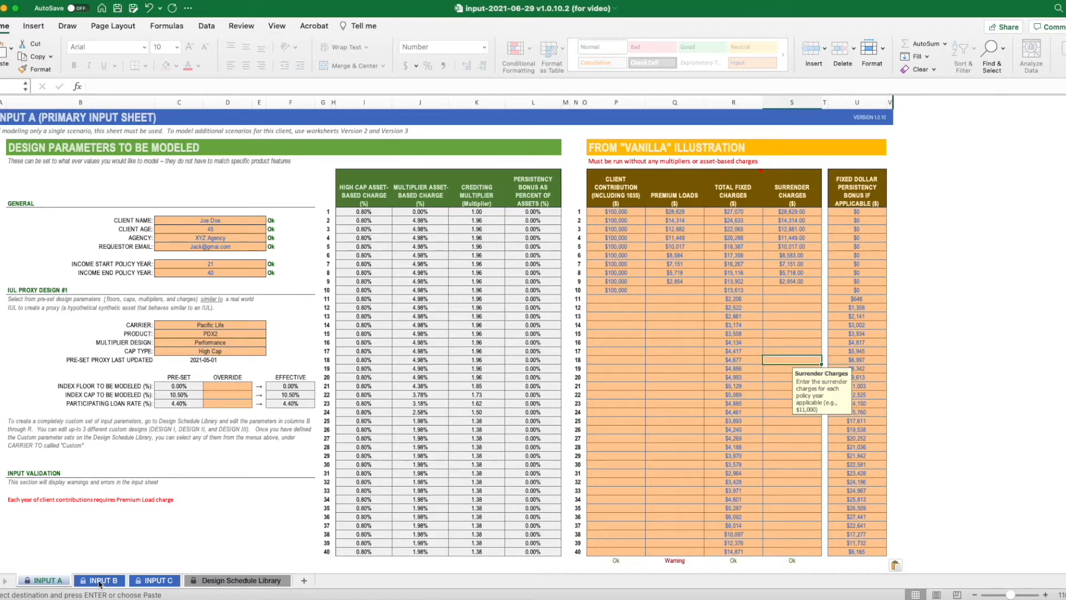
- On the INPUT B sheet, set the multiplier design to Performance Plus and the cap type to Standard
left_click(100, 581)
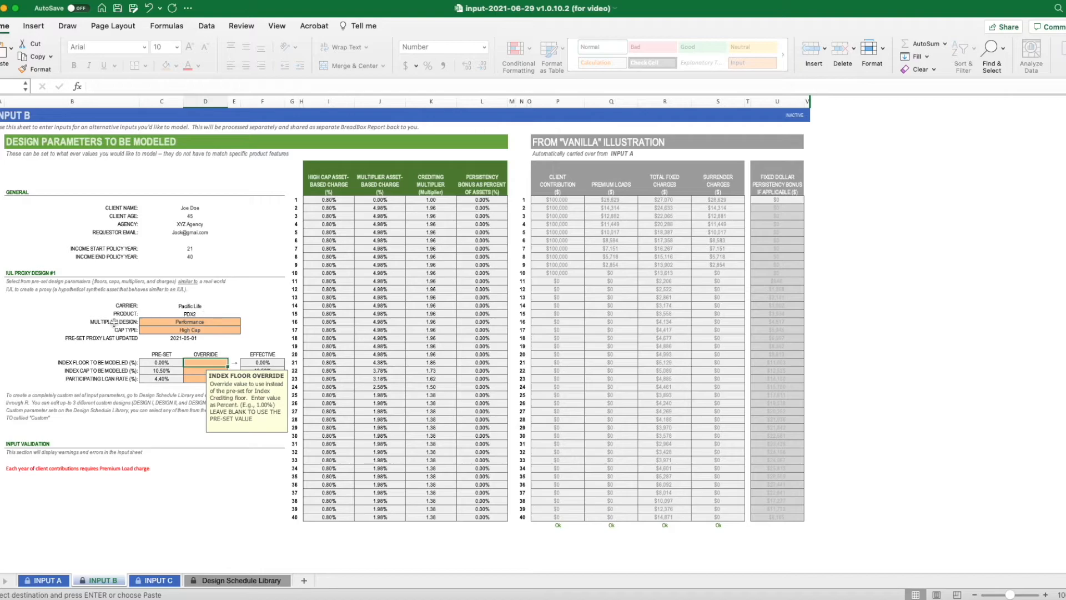
left_click(230, 323)
left_click(246, 325)
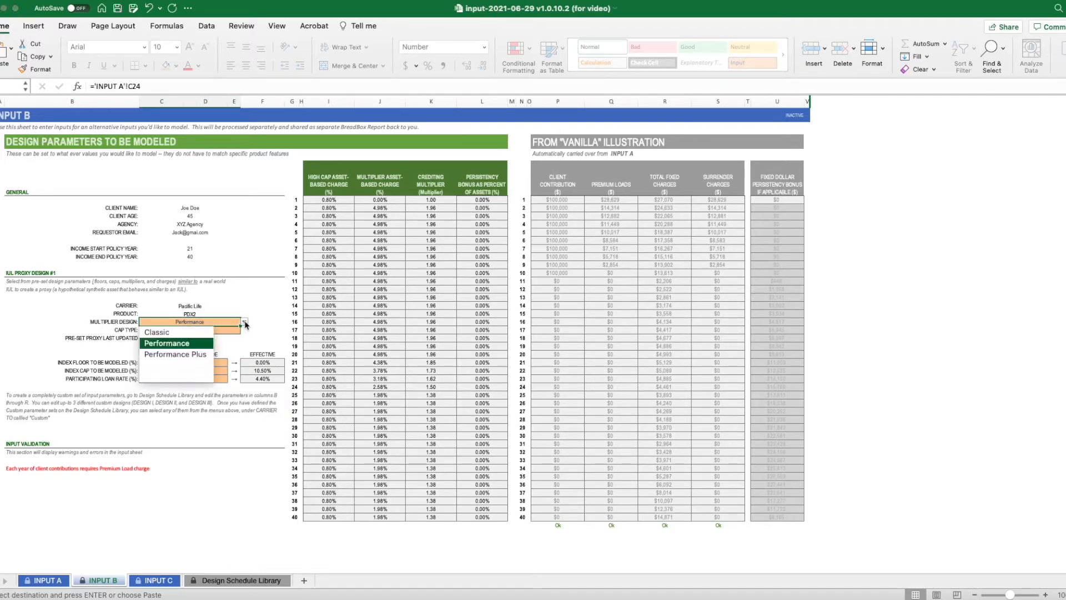
left_click(194, 353)
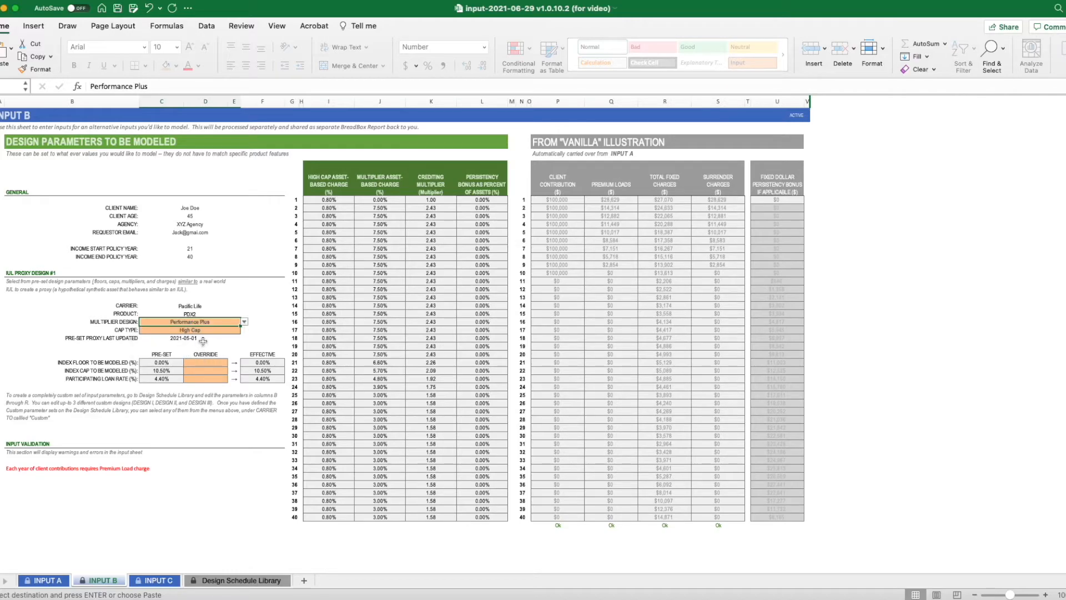
left_click(223, 332)
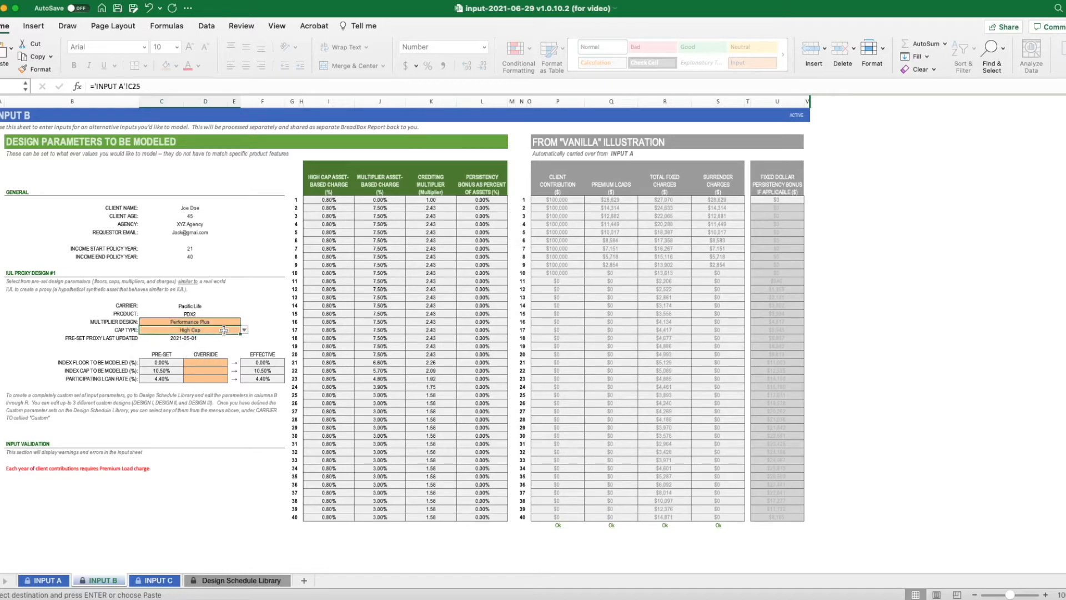
left_click(245, 332)
left_click(160, 348)
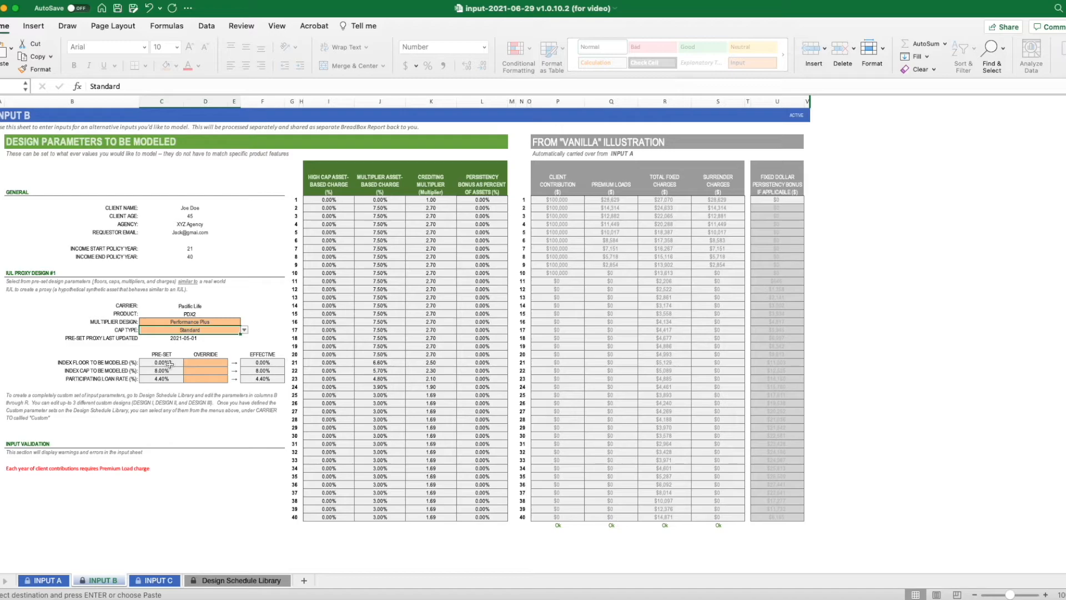
- On the INPUT C sheet, set the multiplier design to Classic and the cap type to Standard
left_click(161, 581)
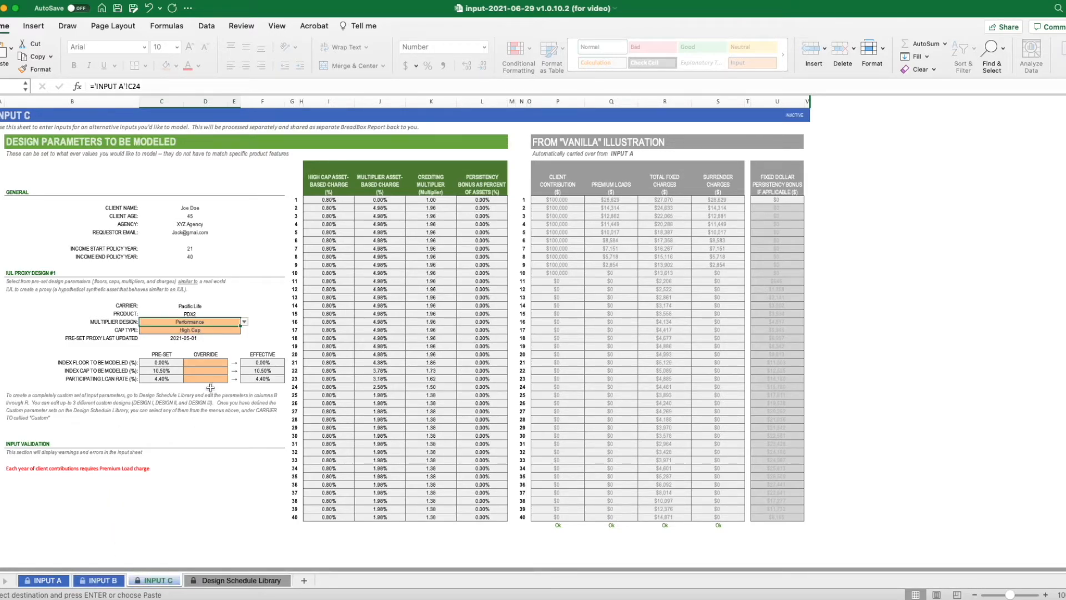
left_click(245, 322)
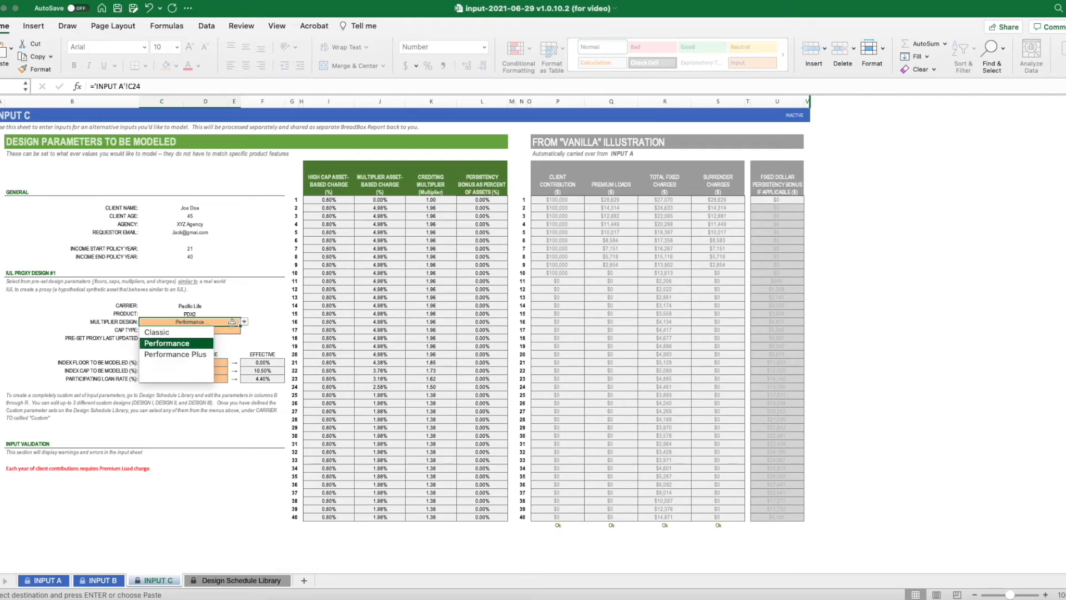
left_click(195, 333)
left_click(203, 330)
left_click(245, 331)
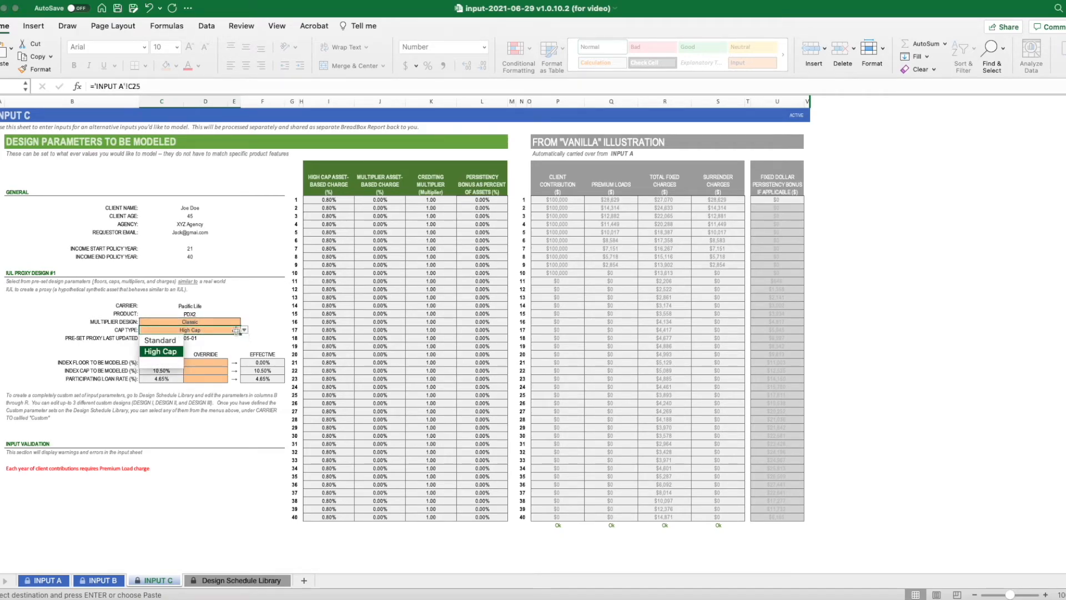
left_click(173, 341)
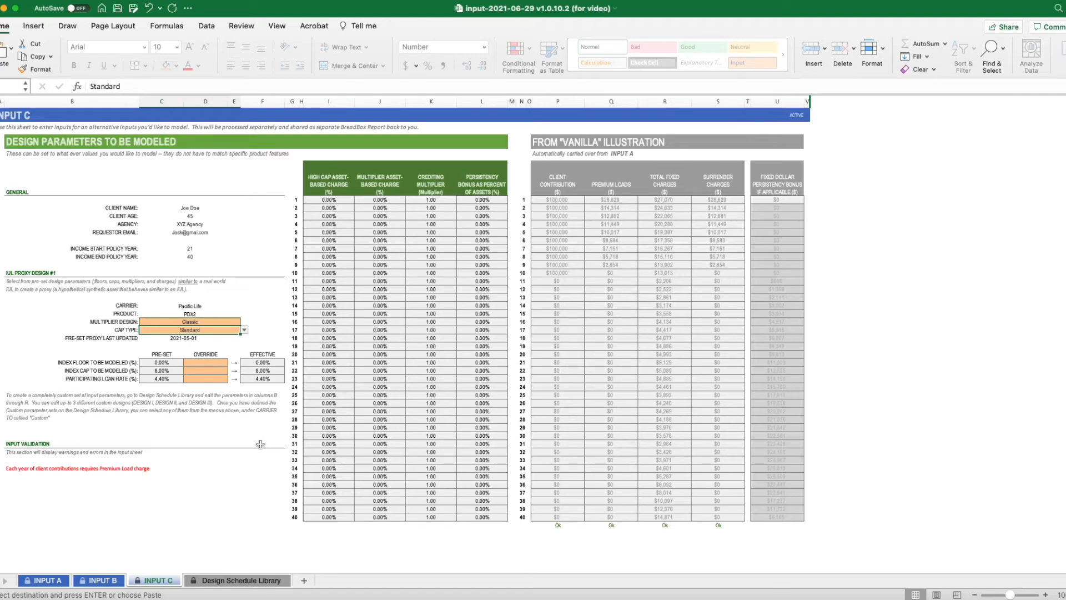
- On the INPUT A sheet, set the carrier to Custom and clear the product, multiplier design and cap type
left_click(45, 580)
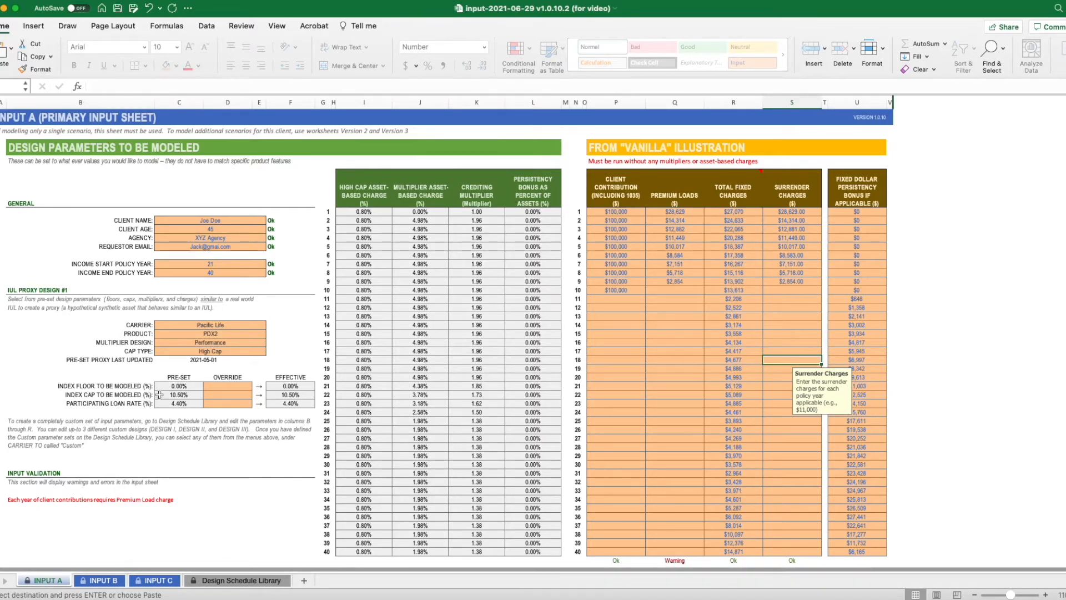
left_click(243, 324)
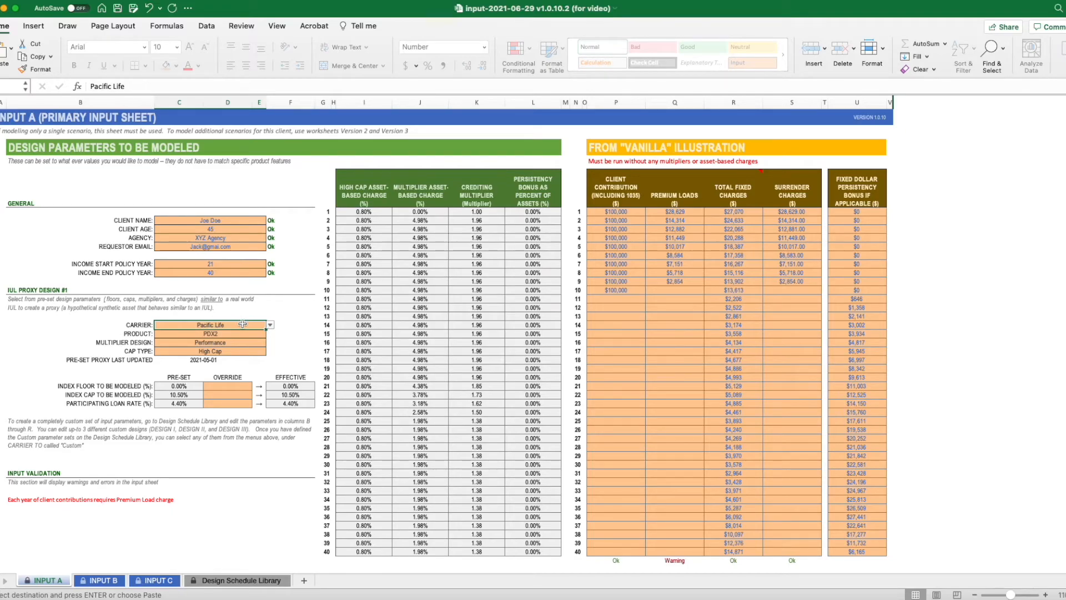
left_click(270, 325)
left_click(214, 336)
left_click(213, 334)
key("Delete")
left_click(224, 343)
key("Delete")
left_click(224, 351)
key("Delete")
left_click(241, 326)
- Examine custom Design I's floor, cap, participating loan rate and yearly schedule in the Design Schedule Library, then return to INPUT A
left_click(238, 581)
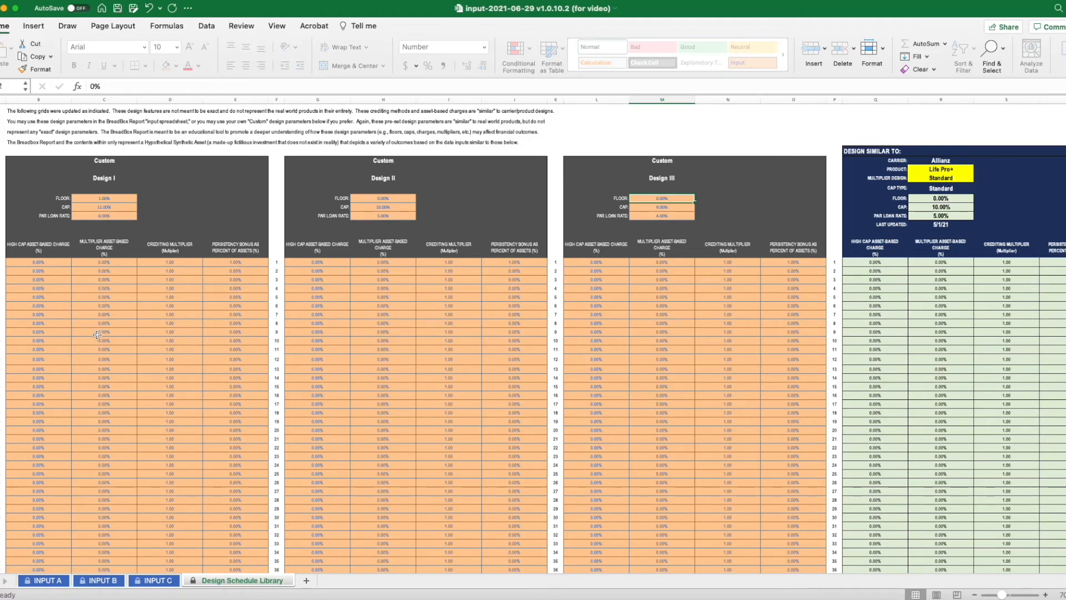
left_click(123, 198)
left_click(122, 206)
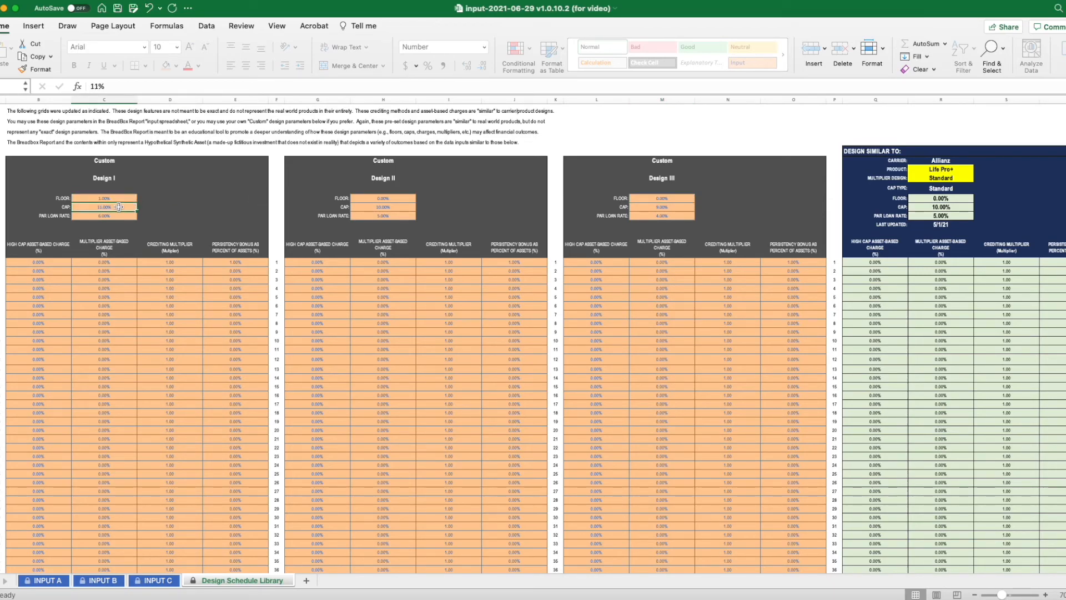
left_click(122, 215)
scroll(157, 392, "down", 3)
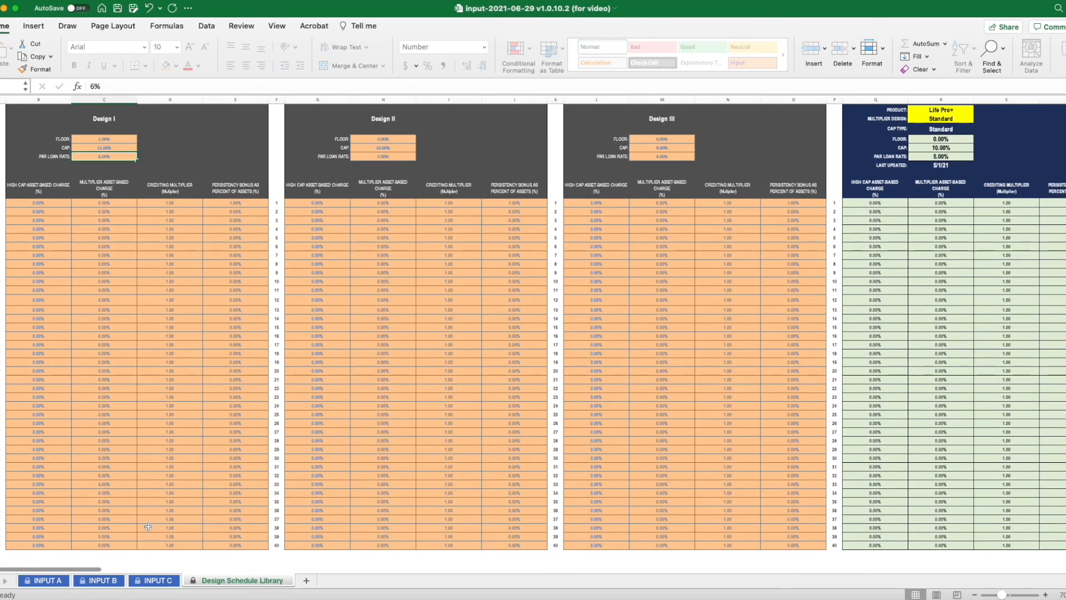
left_click(43, 581)
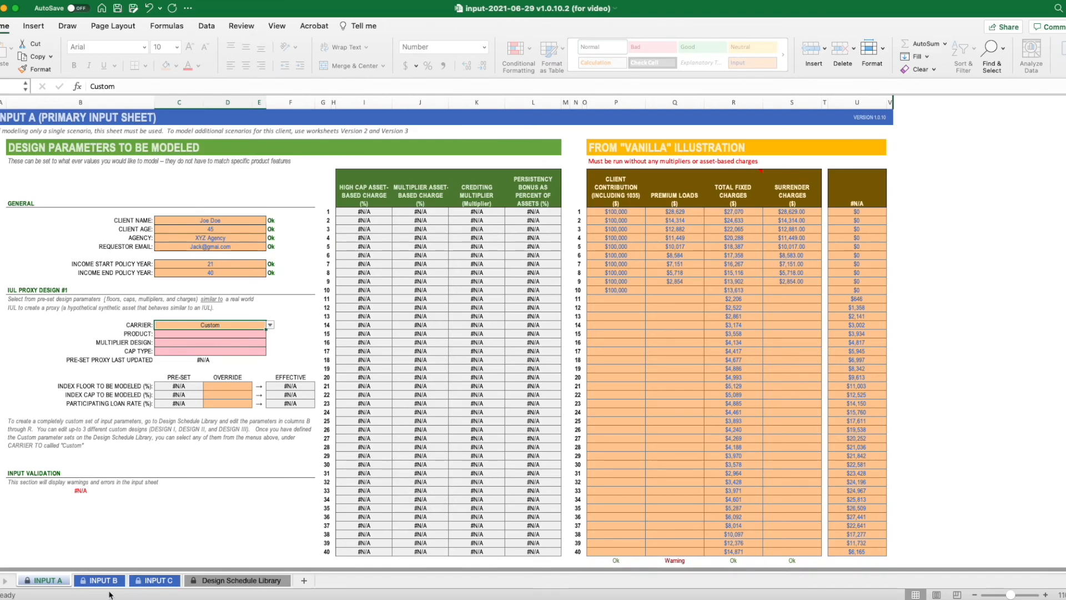
left_click(276, 583)
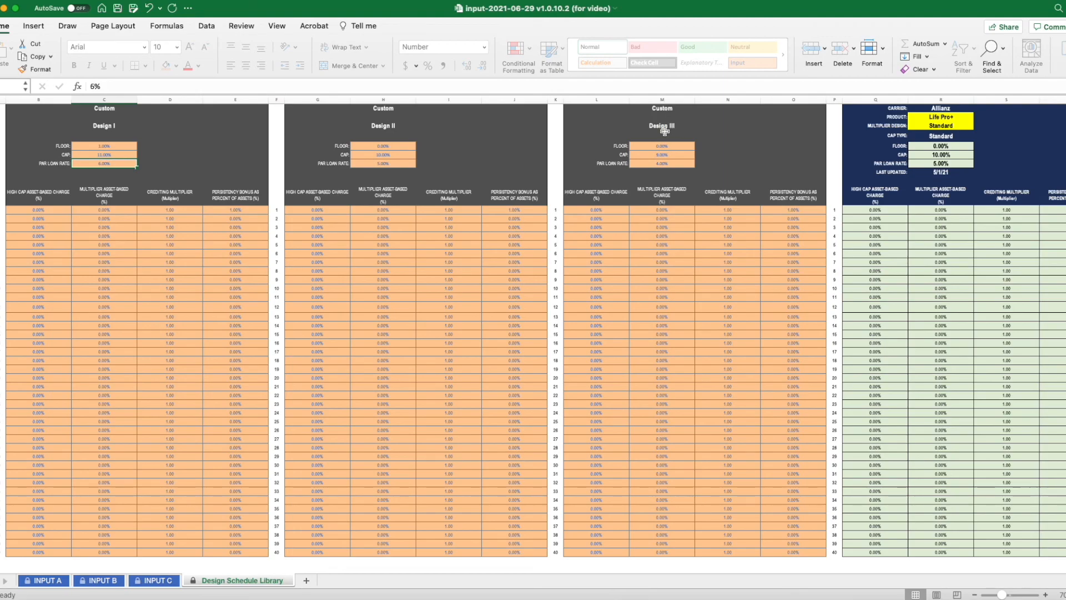
left_click(53, 581)
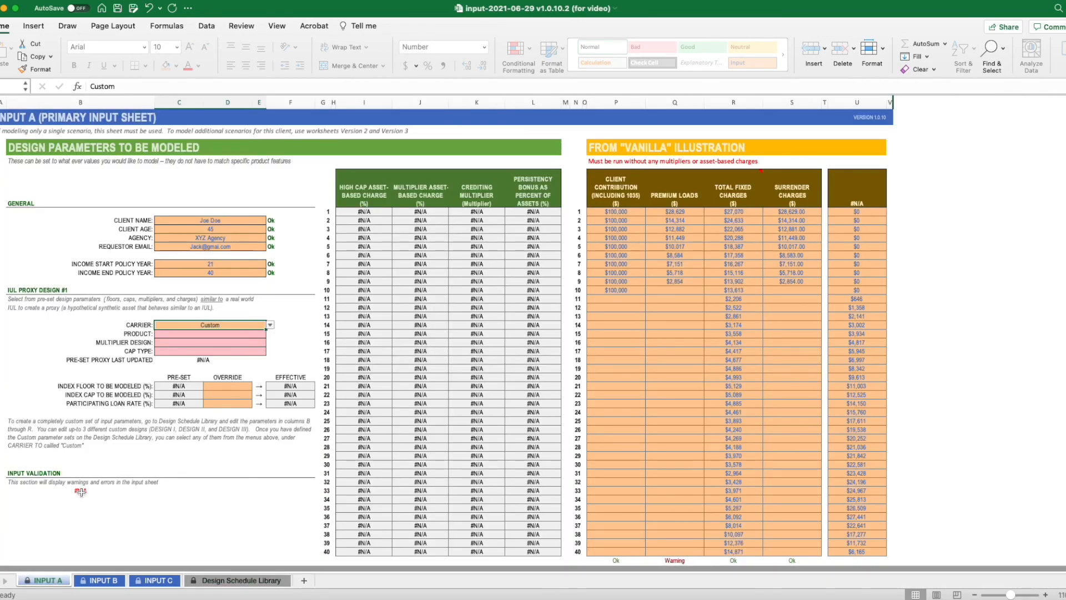